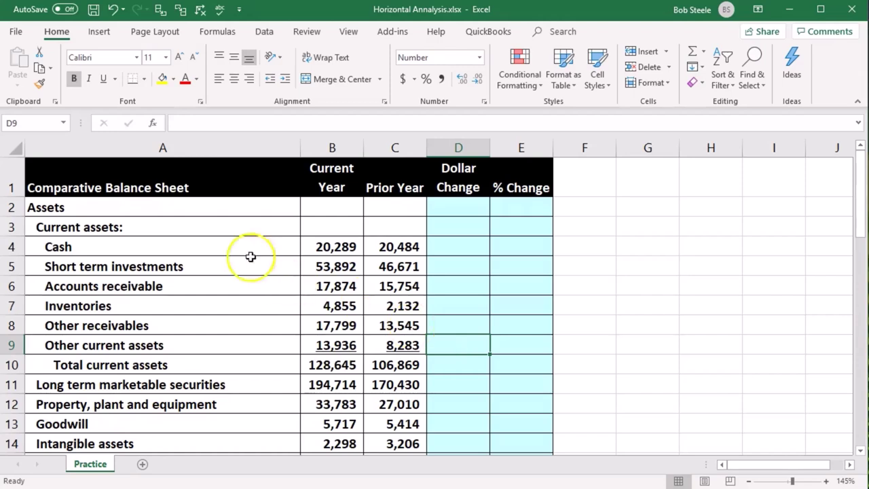
# Review the Current Year and Prior Year columns of the comparative balance sheet and the comparative income statement.
pyautogui.click(189, 204)
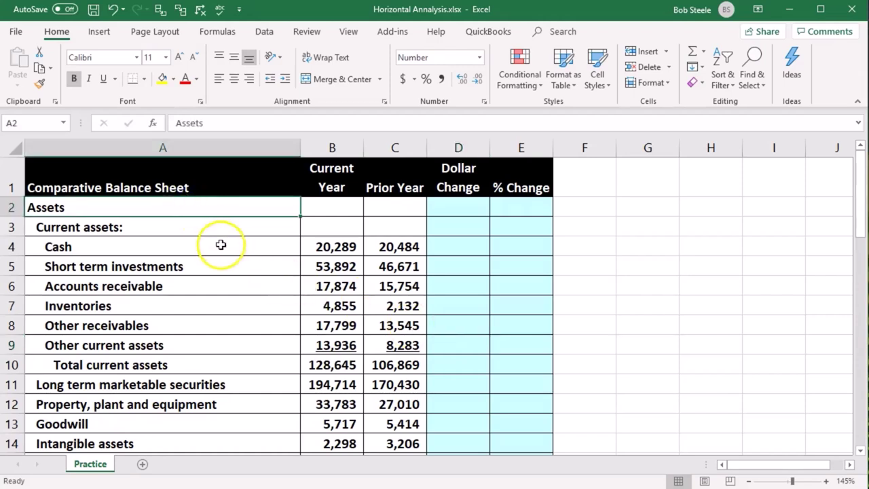
pyautogui.click(317, 184)
pyautogui.click(394, 180)
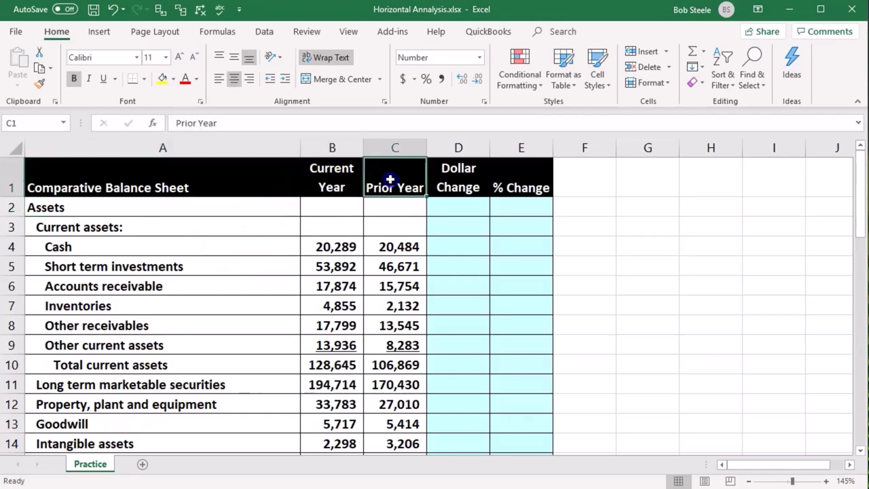
pyautogui.scroll(-4, 268, 373)
pyautogui.scroll(-5, 269, 374)
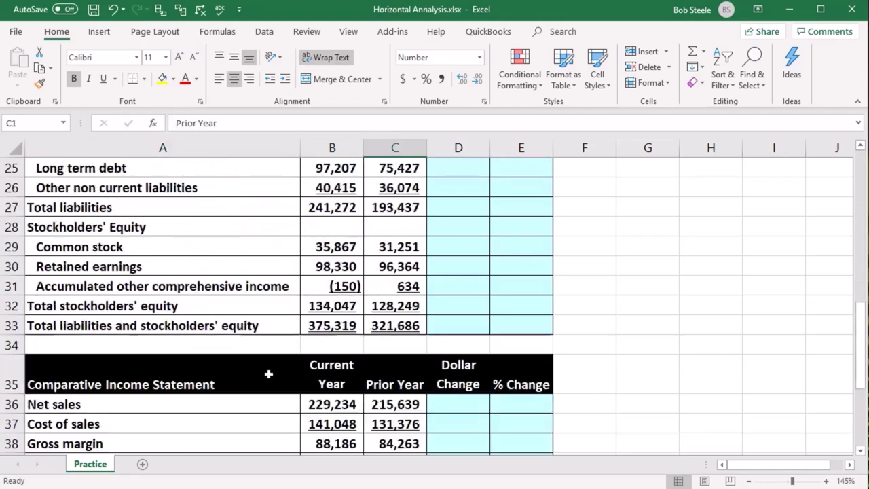
pyautogui.click(248, 323)
pyautogui.scroll(-1, 258, 316)
pyautogui.click(320, 266)
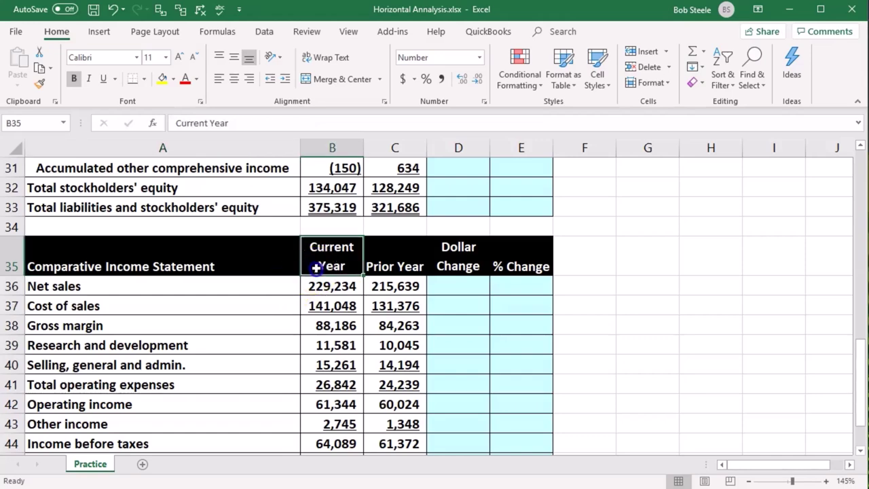
pyautogui.click(372, 266)
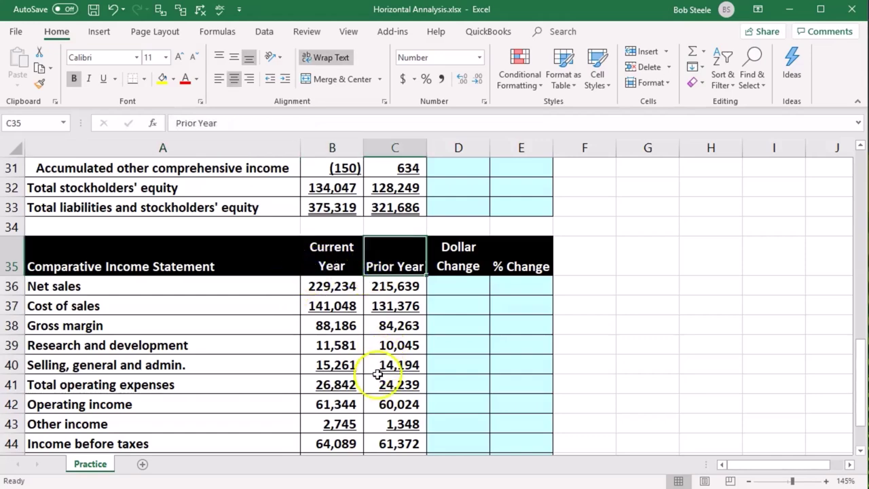
pyautogui.scroll(10, 390, 401)
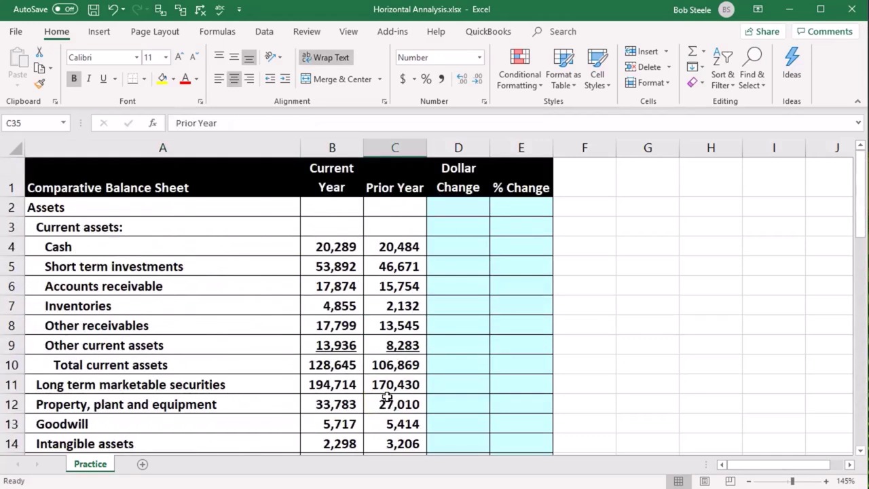
# Examine the balance sheet's Dollar Change and % Change headings and compare its Current Year and Prior Year columns.
pyautogui.click(458, 178)
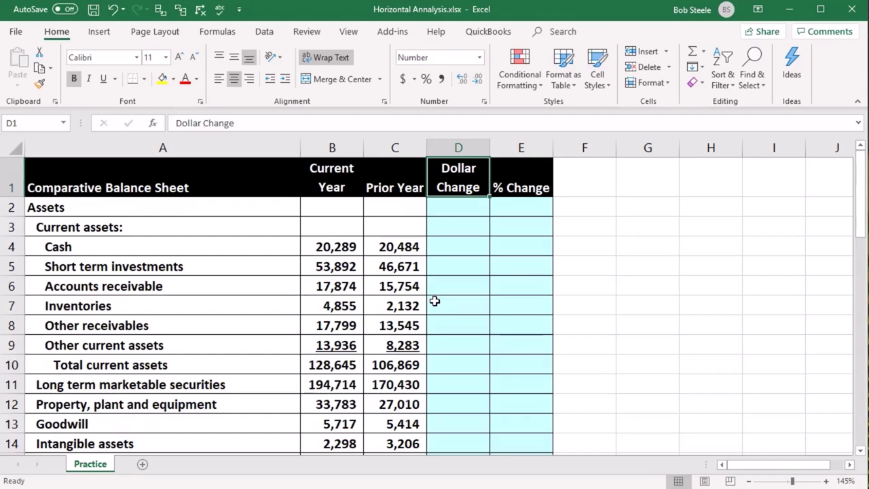
pyautogui.press('Right')
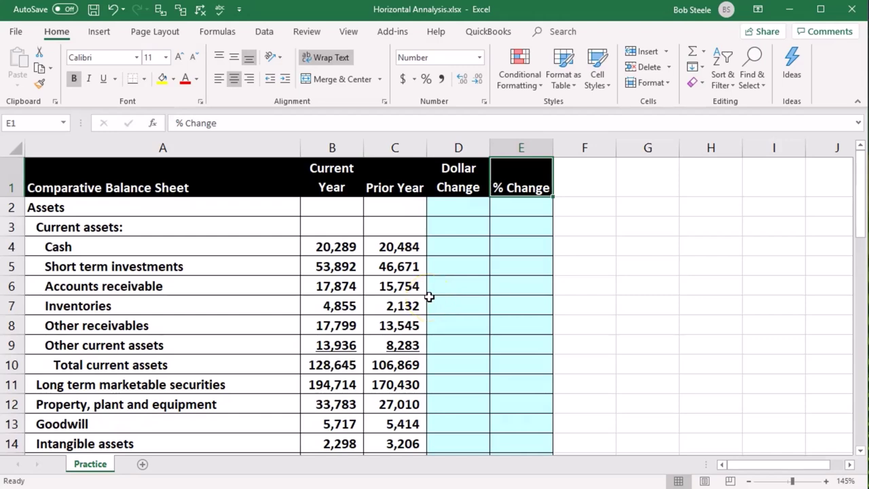
pyautogui.click(341, 184)
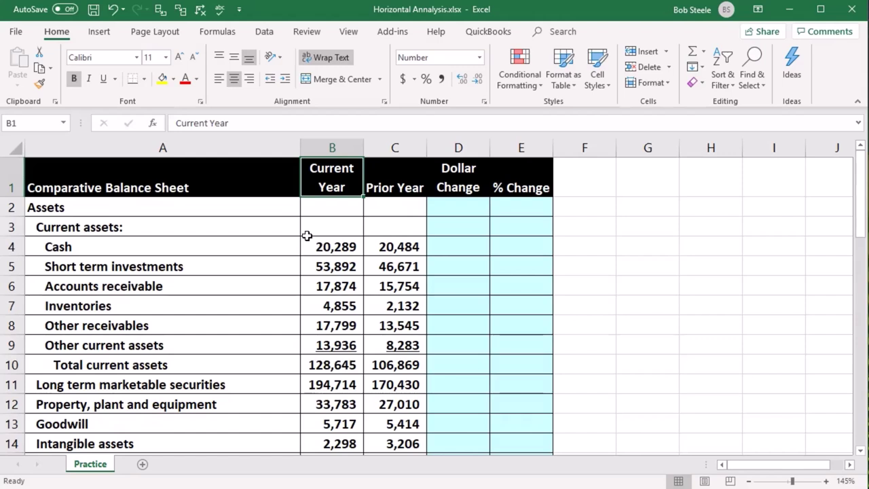
pyautogui.press('Right')
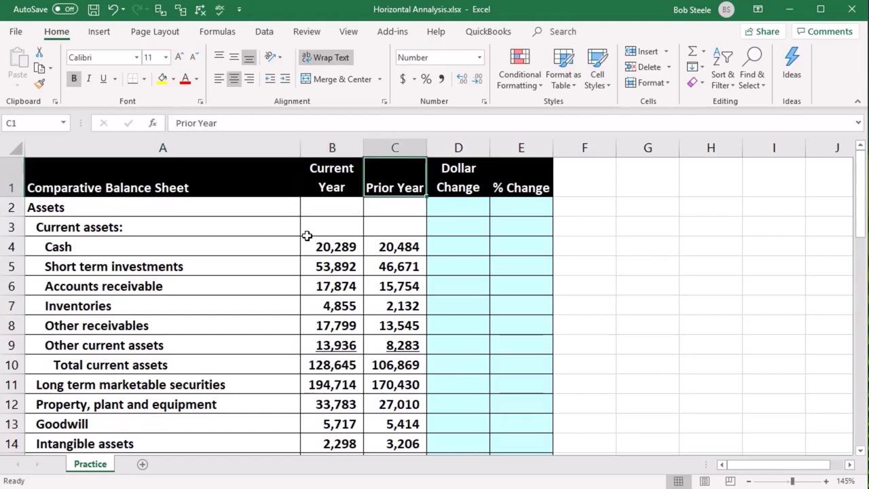
pyautogui.press('Left')
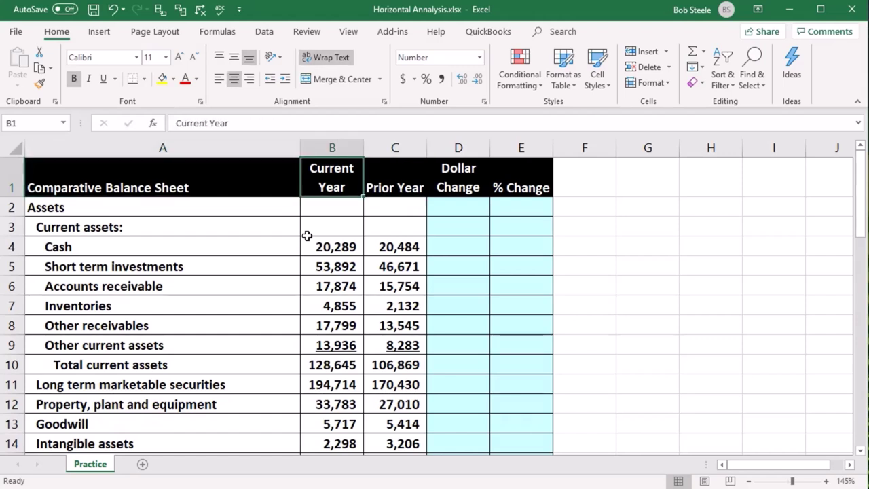
pyautogui.press('Right')
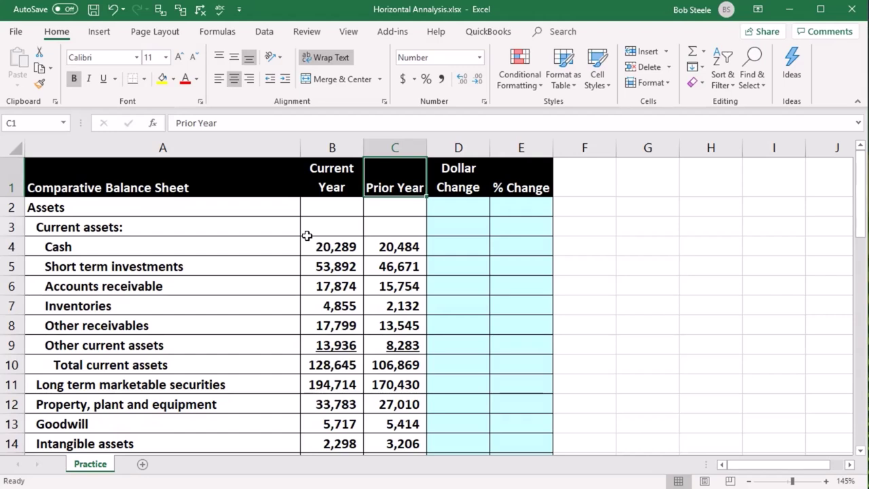
pyautogui.press('Left')
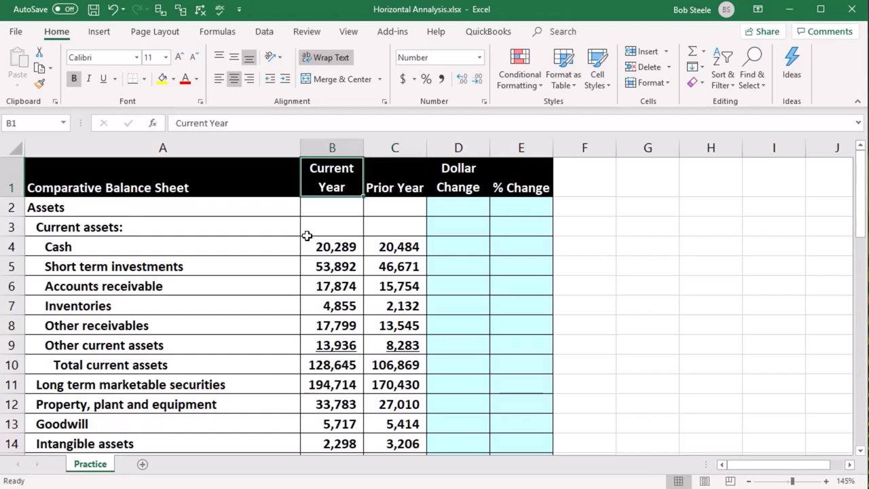
pyautogui.press('Right')
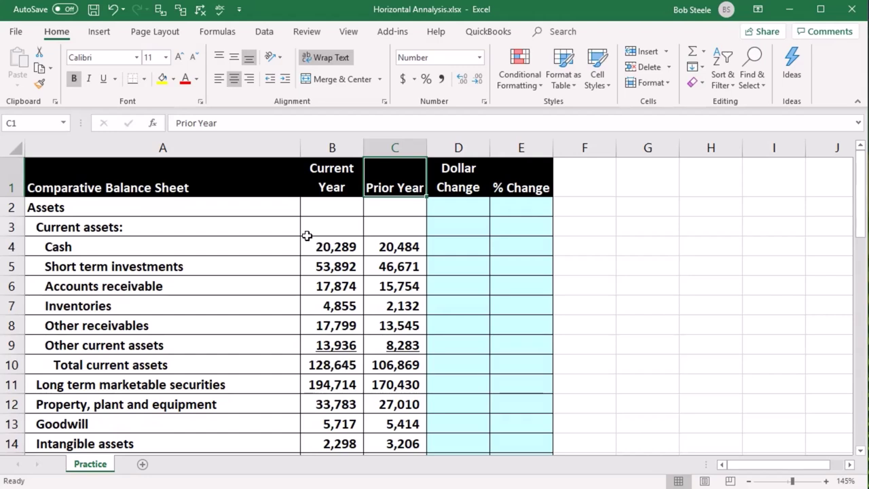
pyautogui.press('Left')
pyautogui.press('Right')
pyautogui.press('Left')
pyautogui.press('Right')
pyautogui.press('Left')
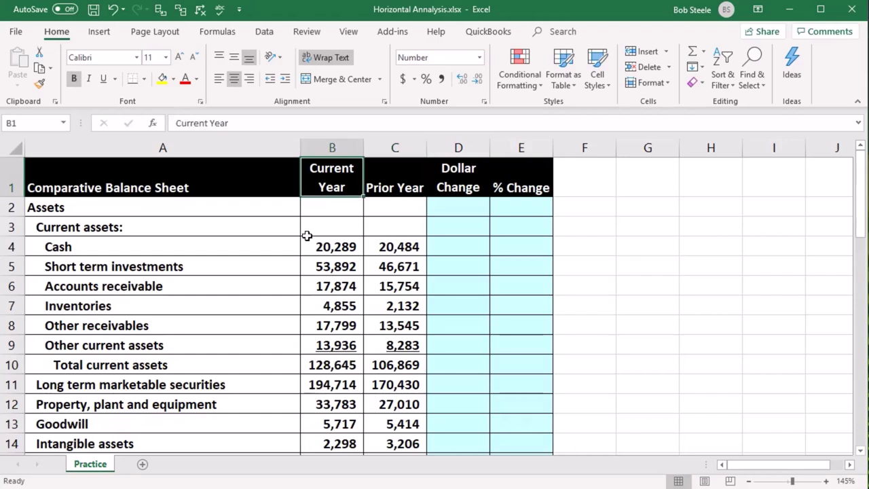
pyautogui.press('Down')
pyautogui.press('Down')
pyautogui.press('Down')
pyautogui.press('Down')
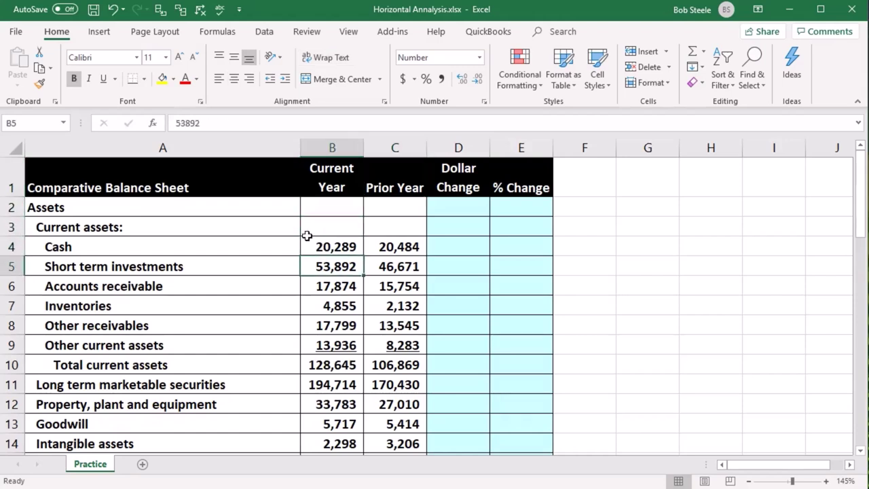
pyautogui.press('Right')
pyautogui.press('Right')
pyautogui.press('Up')
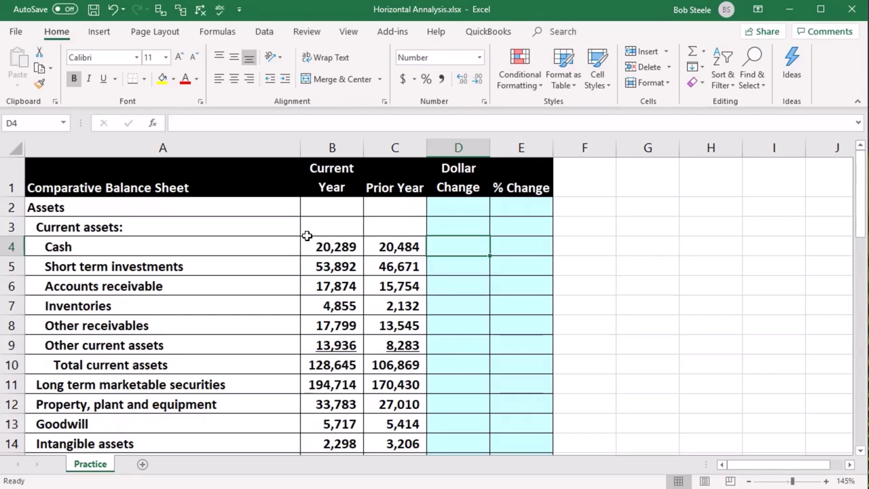
# Calculate the Net sales dollar change in cell D36 of the income statement with the formula =B36-C36.
pyautogui.scroll(-6, 354, 271)
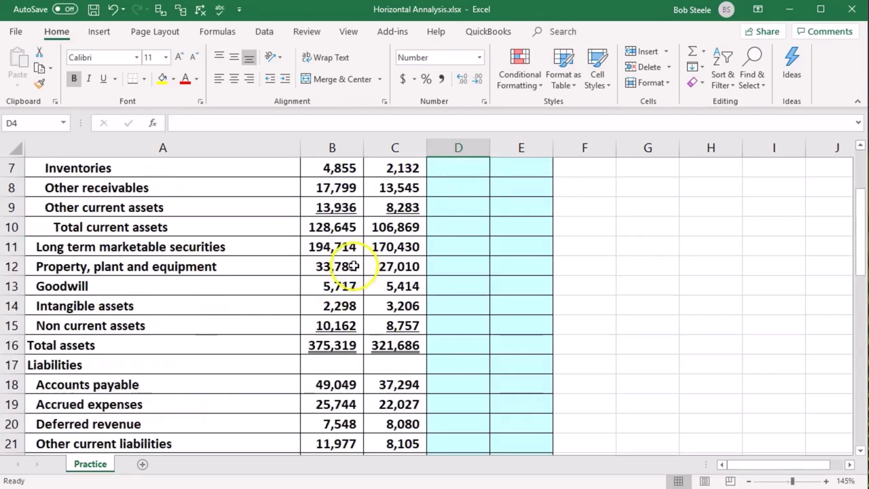
pyautogui.scroll(-5, 354, 271)
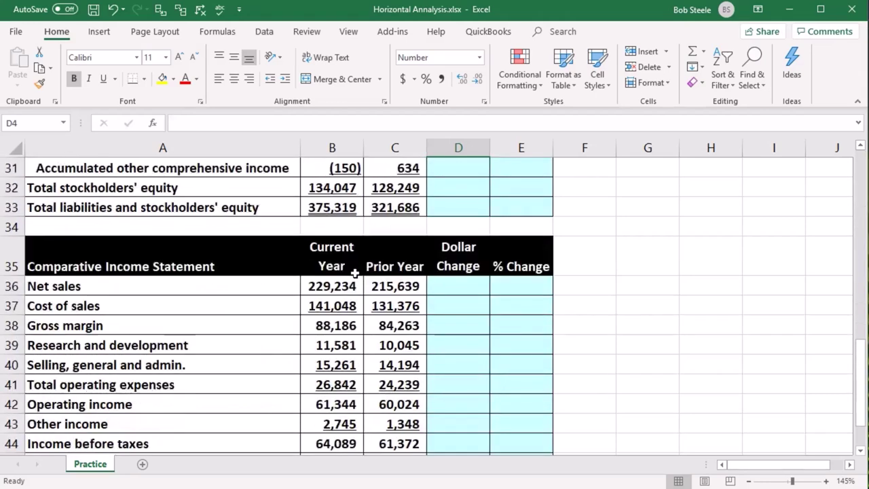
pyautogui.click(467, 235)
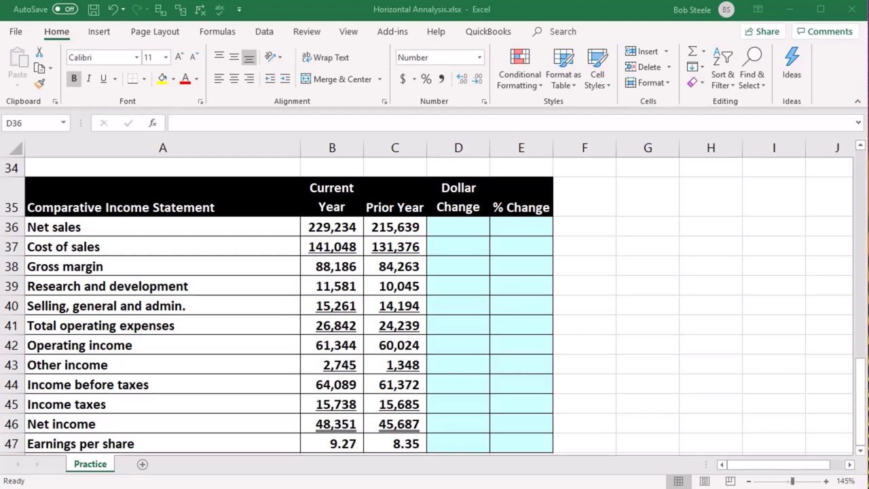
pyautogui.click(464, 227)
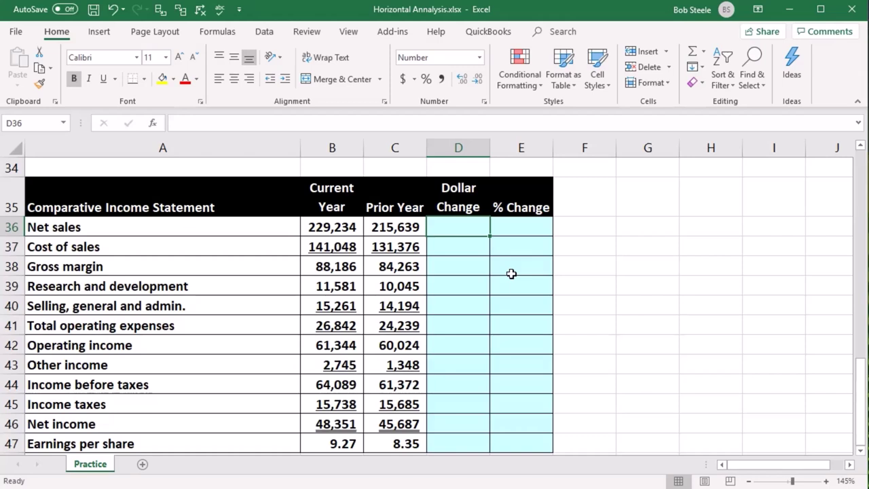
pyautogui.write('=')
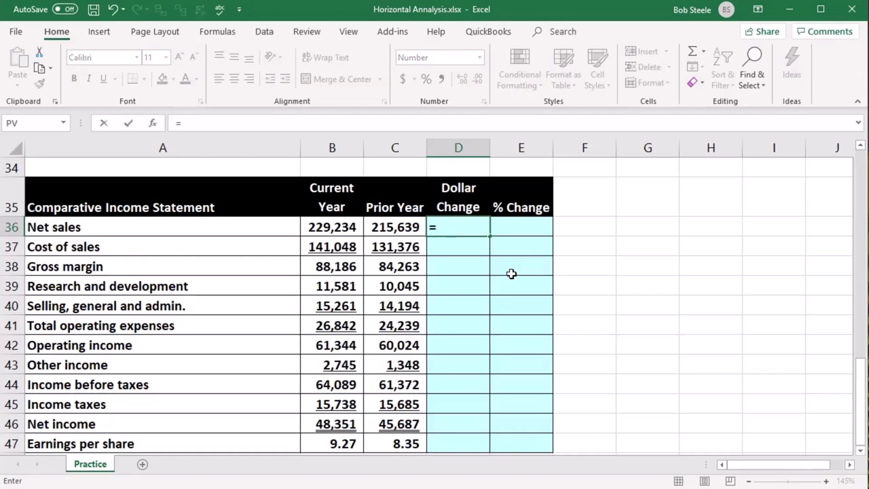
pyautogui.click(330, 228)
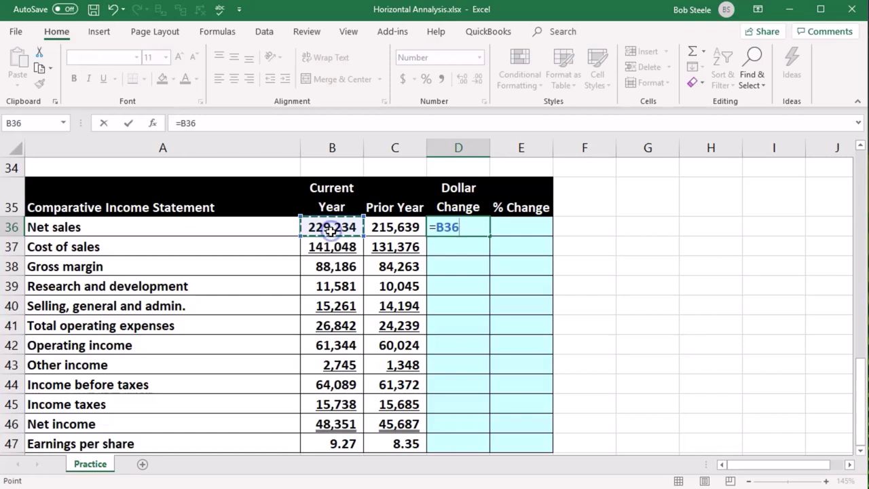
pyautogui.write('-')
pyautogui.click(393, 226)
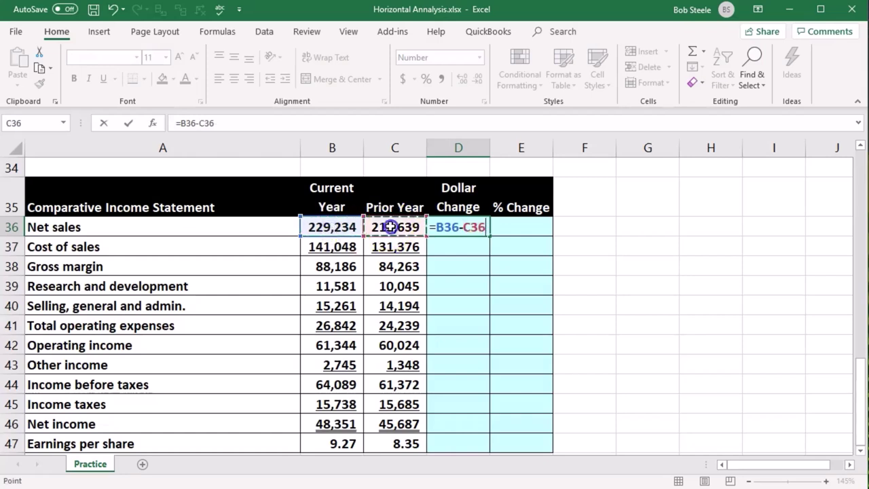
pyautogui.press('Return')
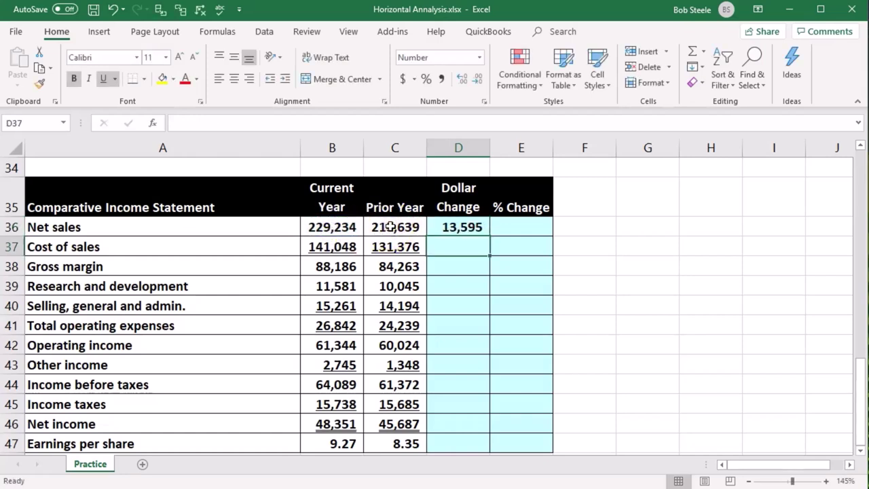
# Calculate the Net sales percentage change in cell E36 with the formula =D36/C36 and check the entered formula.
pyautogui.click(515, 229)
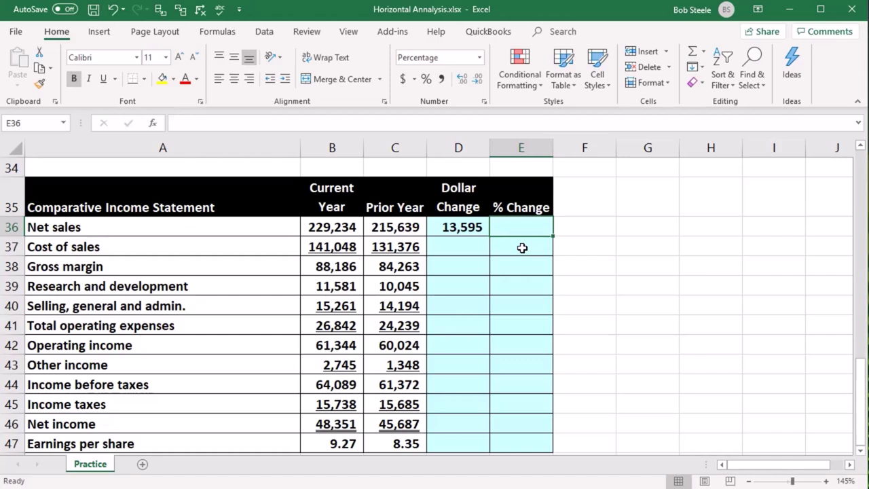
pyautogui.click(409, 229)
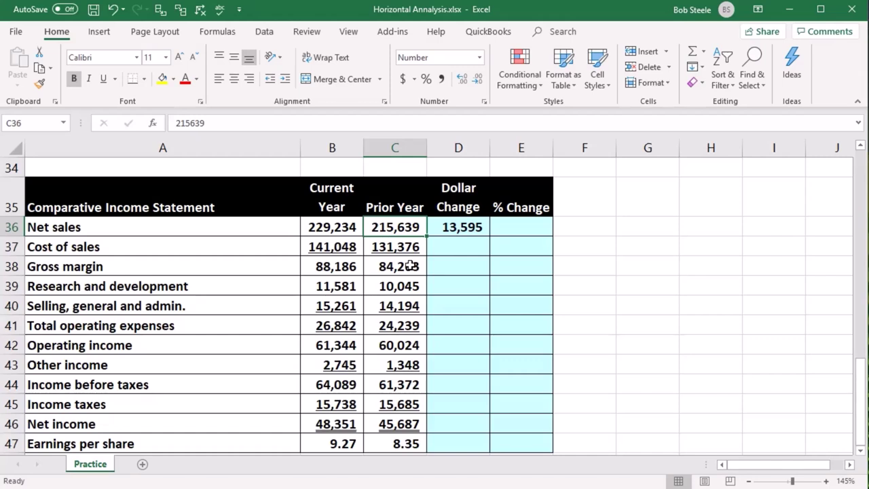
pyautogui.press('Right')
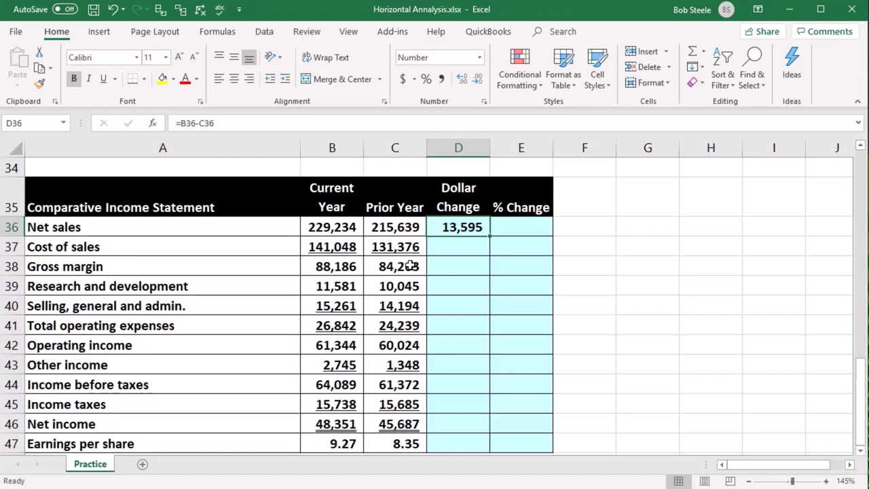
pyautogui.press('Right')
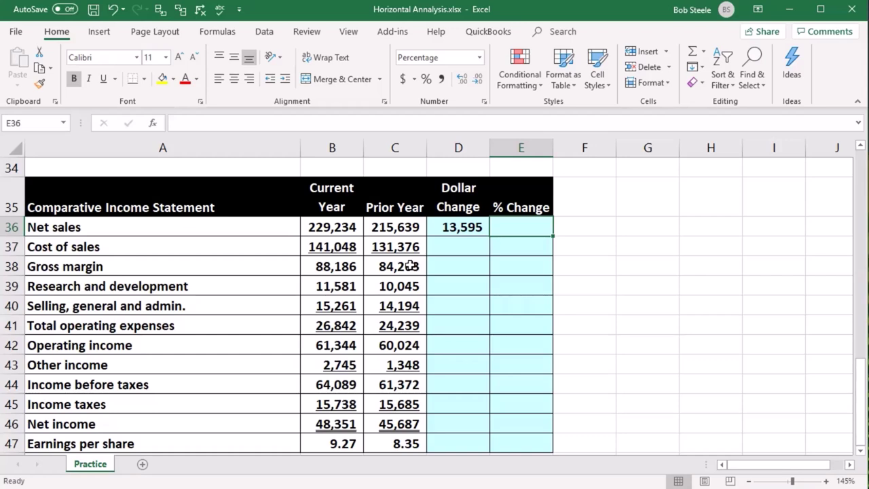
pyautogui.write('=')
pyautogui.click(468, 226)
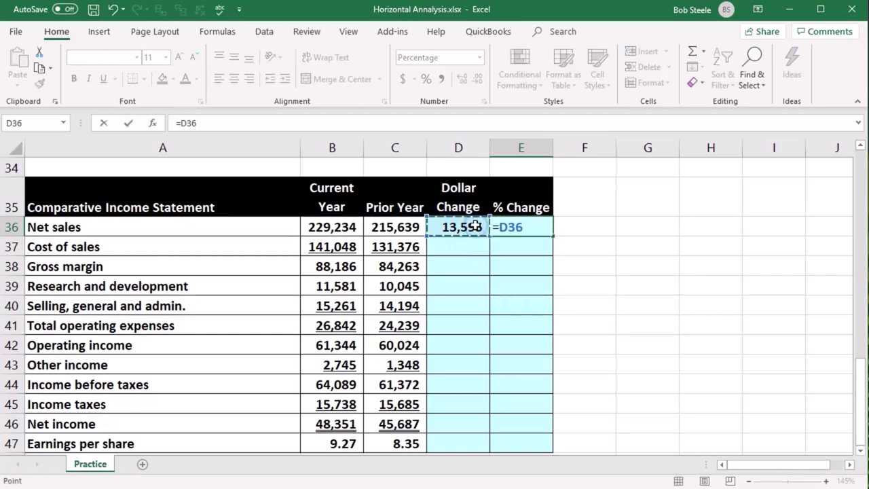
pyautogui.write('/')
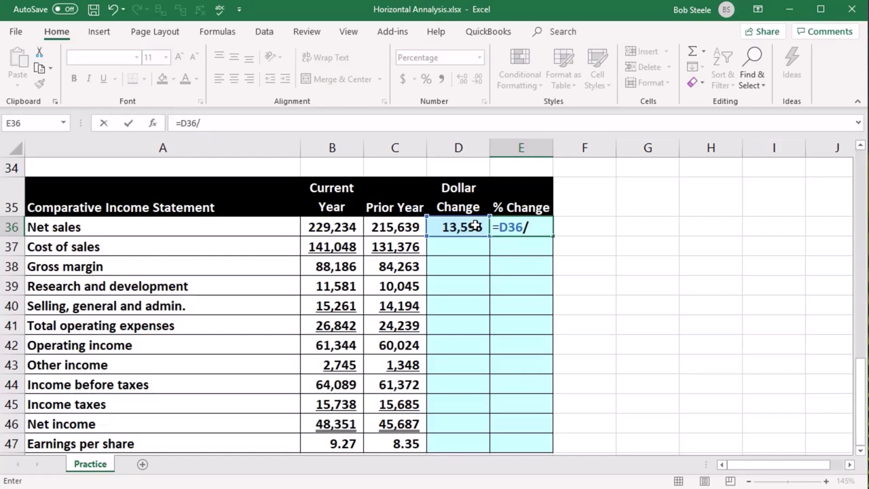
pyautogui.click(400, 228)
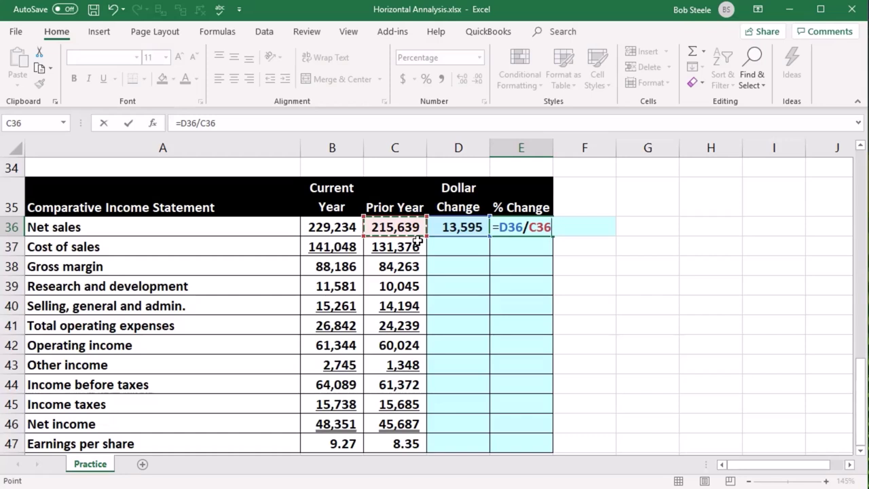
pyautogui.press('Return')
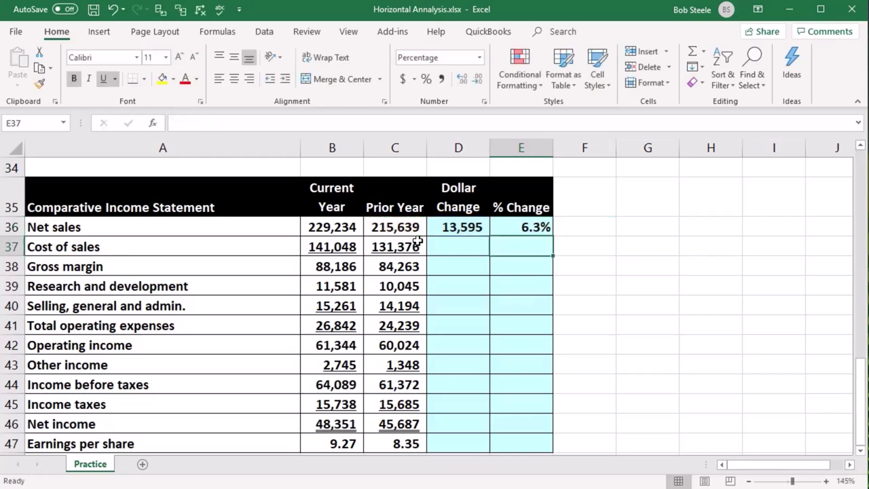
pyautogui.press('Up')
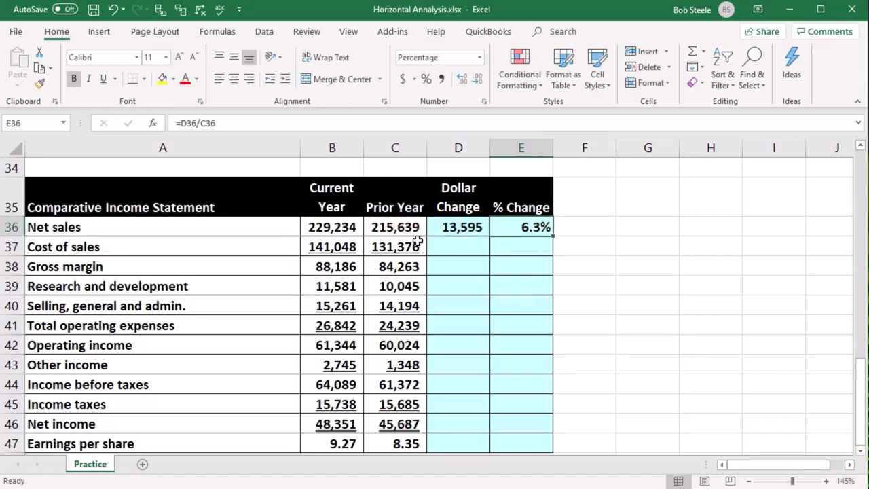
pyautogui.press('Down')
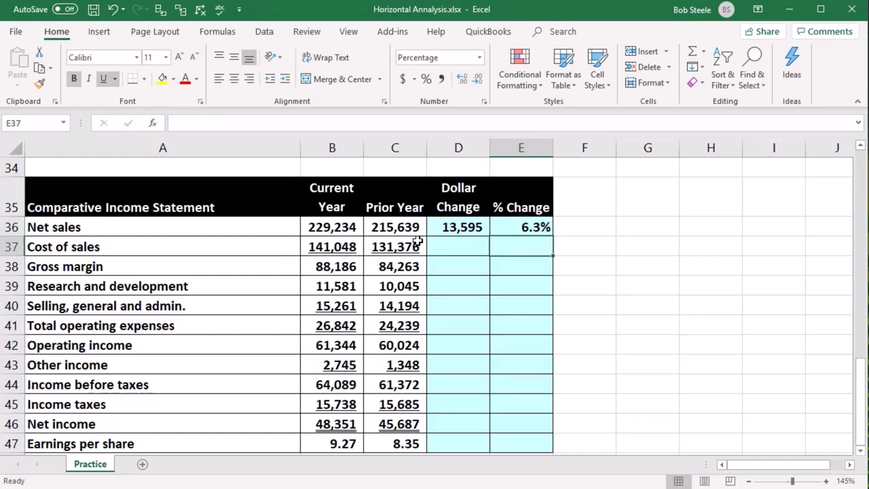
# Calculate the Cost of sales dollar change in cell D37 with the formula =B37-C37.
pyautogui.press('Left')
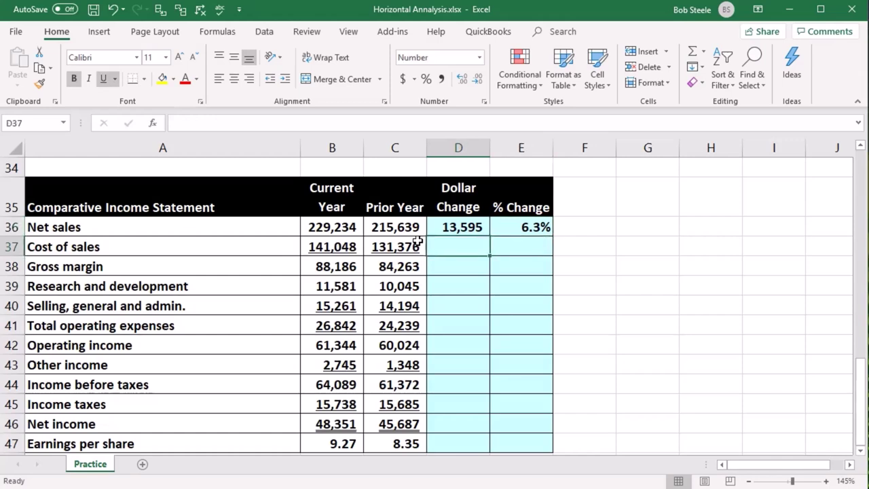
pyautogui.write('=')
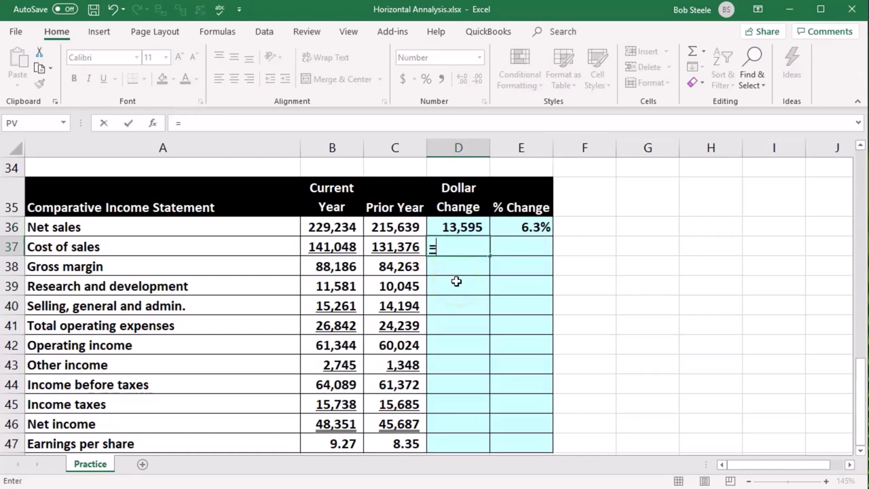
pyautogui.press('Left')
pyautogui.press('Left')
pyautogui.write('-')
pyautogui.press('Left')
pyautogui.press('Return')
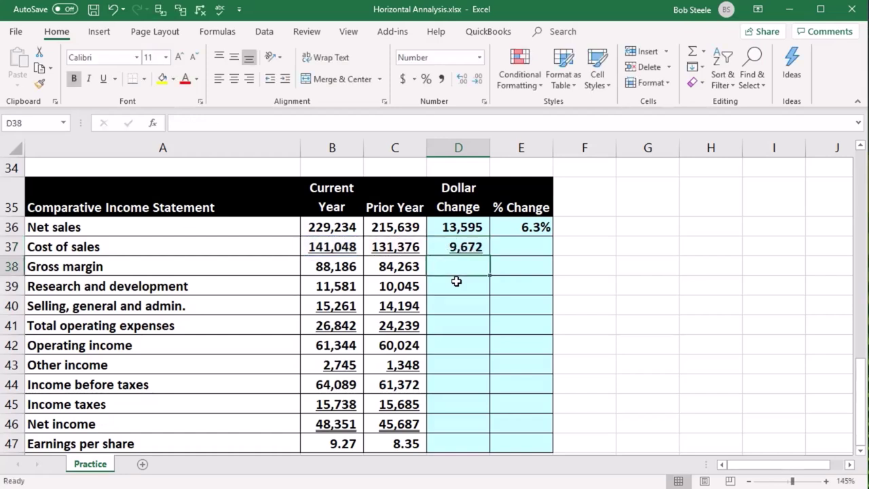
# Calculate the Cost of sales percentage change in cell E37 with the formula =D37/C37 and check the formula against its prior-year value.
pyautogui.click(546, 248)
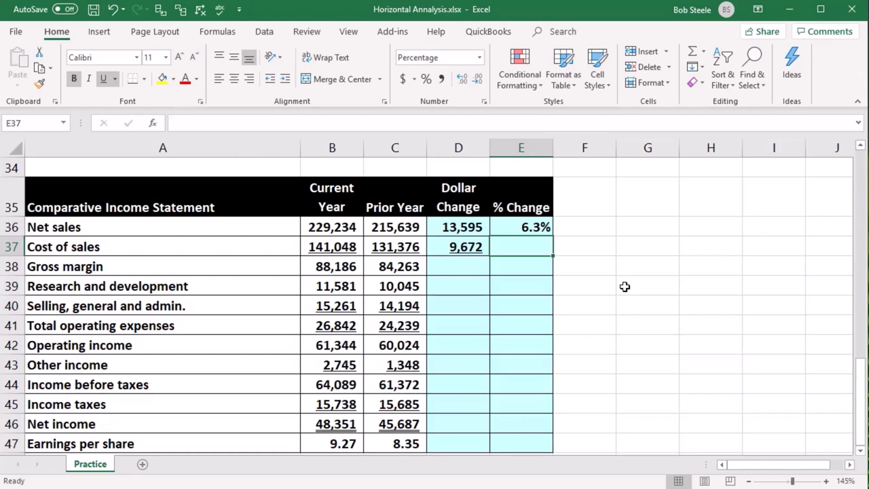
pyautogui.click(528, 230)
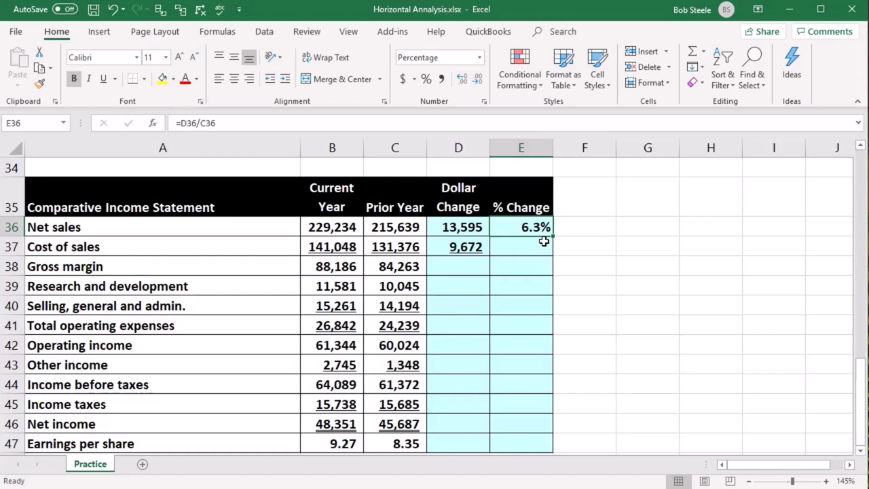
pyautogui.click(544, 242)
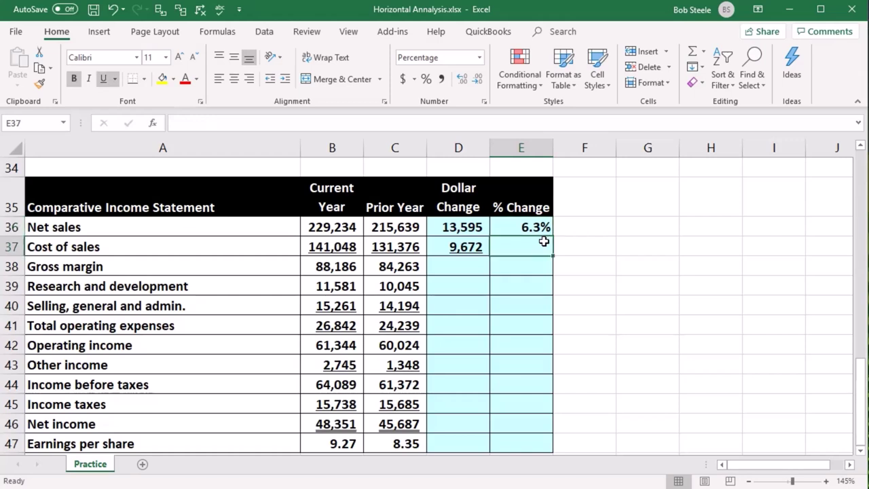
pyautogui.write('=')
pyautogui.click(466, 245)
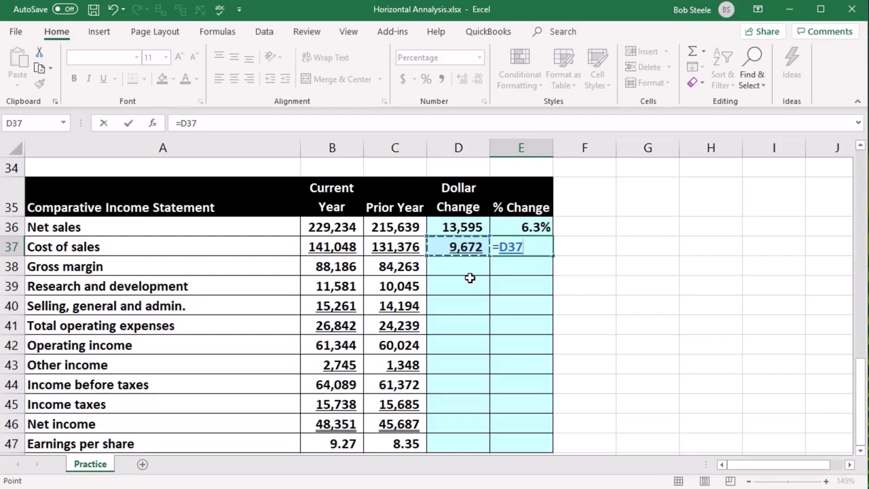
pyautogui.write('/')
pyautogui.click(409, 248)
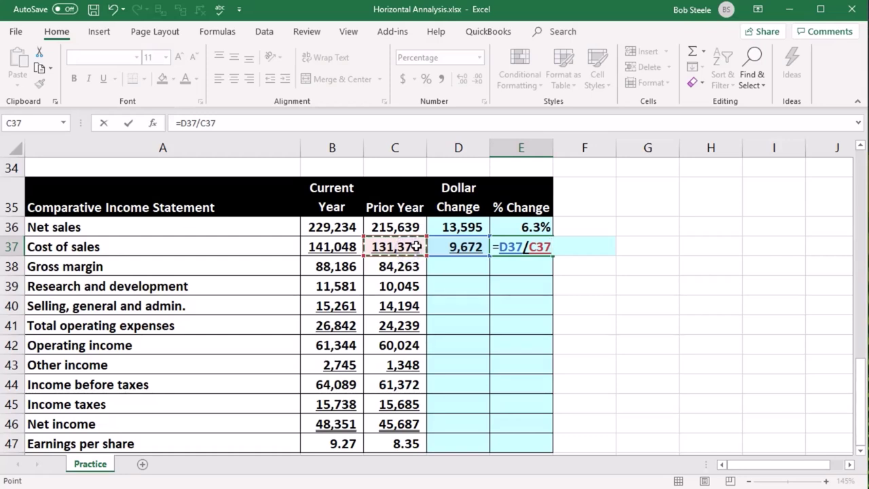
pyautogui.press('Return')
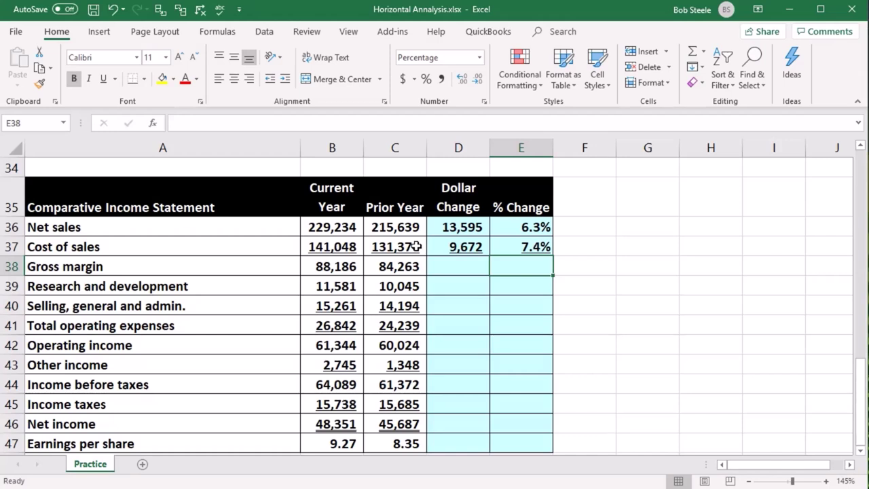
pyautogui.click(503, 248)
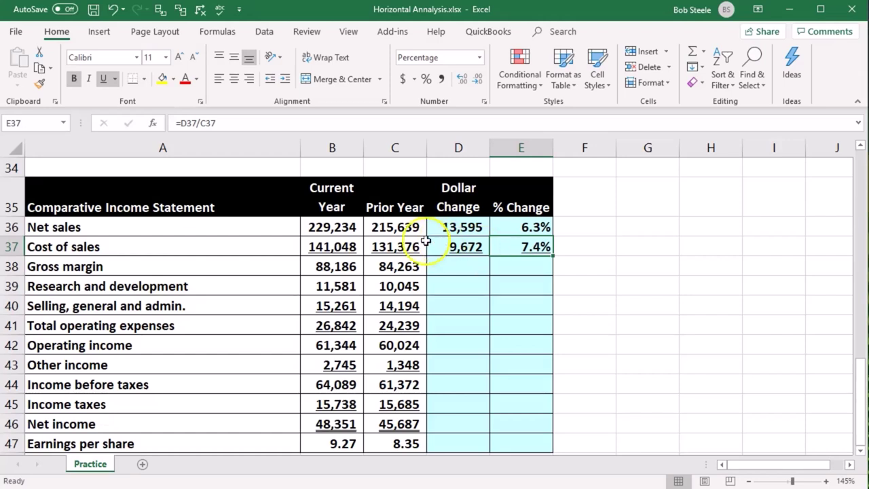
pyautogui.click(406, 247)
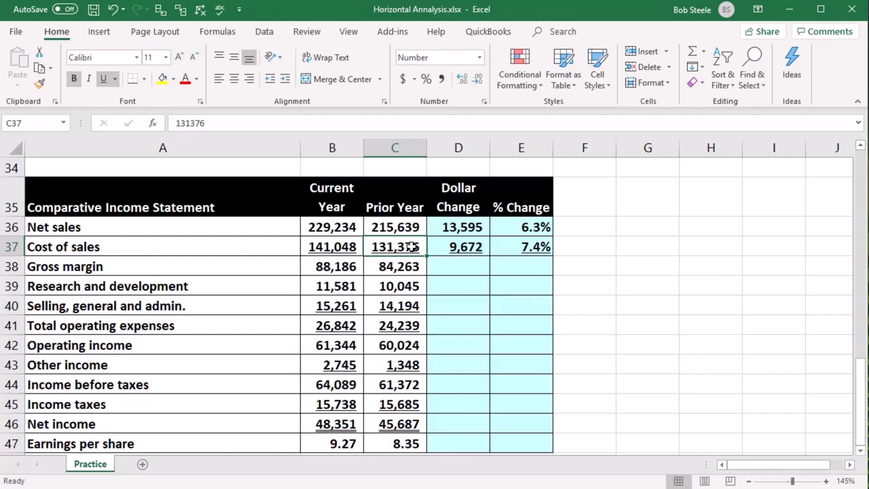
# Calculate the Gross margin dollar change in cell D38 with the formula =B38-C38.
pyautogui.click(473, 270)
pyautogui.write('=')
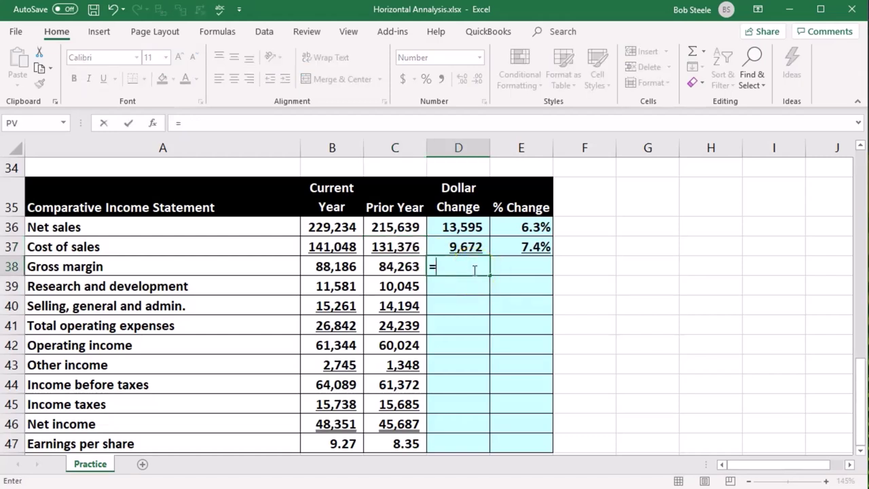
pyautogui.press('Left')
pyautogui.press('Left')
pyautogui.write('-')
pyautogui.press('Left')
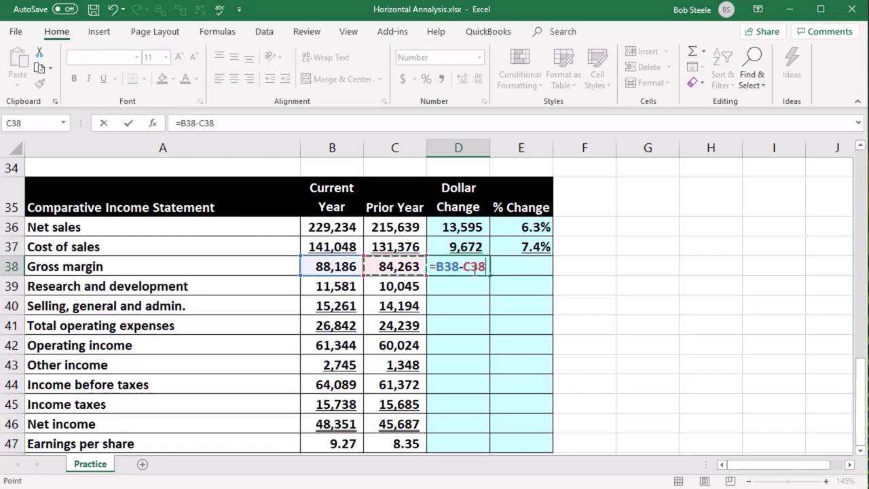
pyautogui.press('Return')
# Calculate the Gross margin percentage change in cell E38 with the formula =D38/C38.
pyautogui.press('Right')
pyautogui.press('Up')
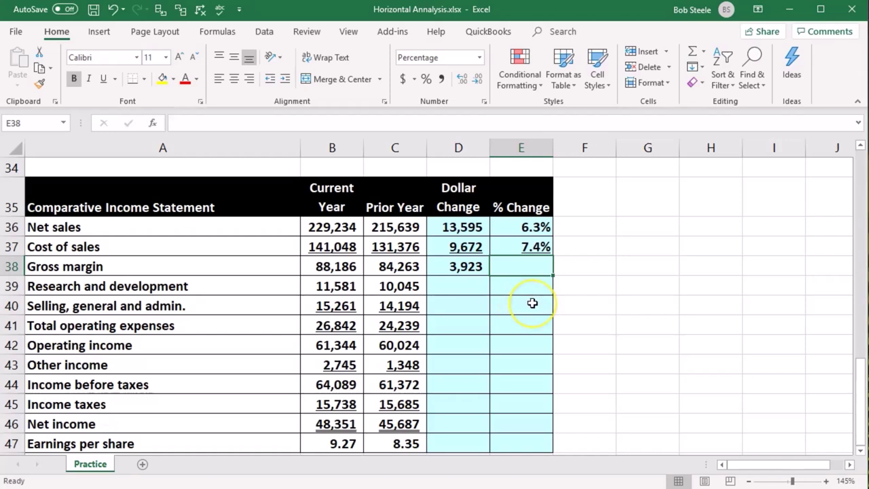
pyautogui.write('=')
pyautogui.click(475, 276)
pyautogui.write('/')
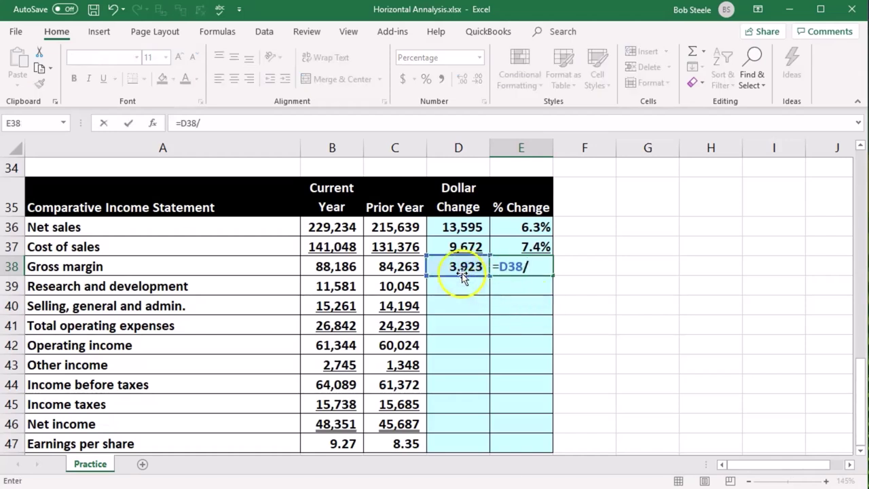
pyautogui.click(412, 266)
pyautogui.press('Return')
# Calculate the Research and development dollar change in cell D39 with the formula =B39-C39.
pyautogui.press('Left')
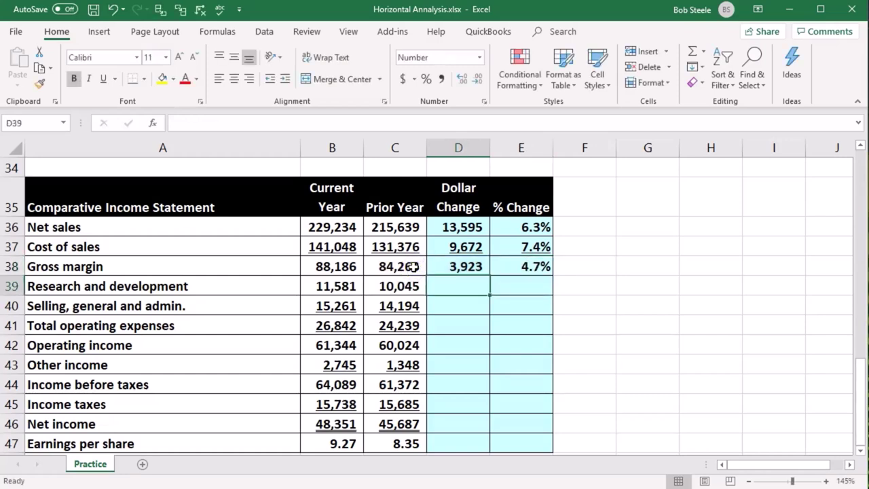
pyautogui.write('=')
pyautogui.press('Left')
pyautogui.press('Left')
pyautogui.write('-')
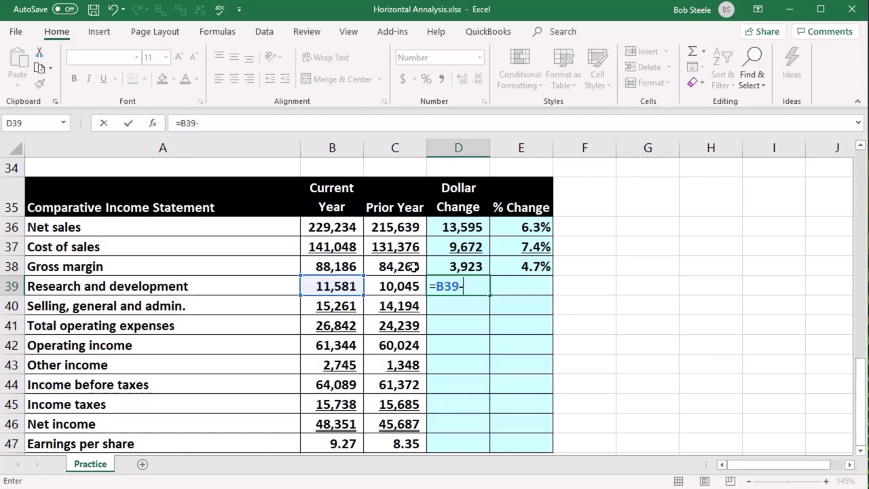
pyautogui.press('Left')
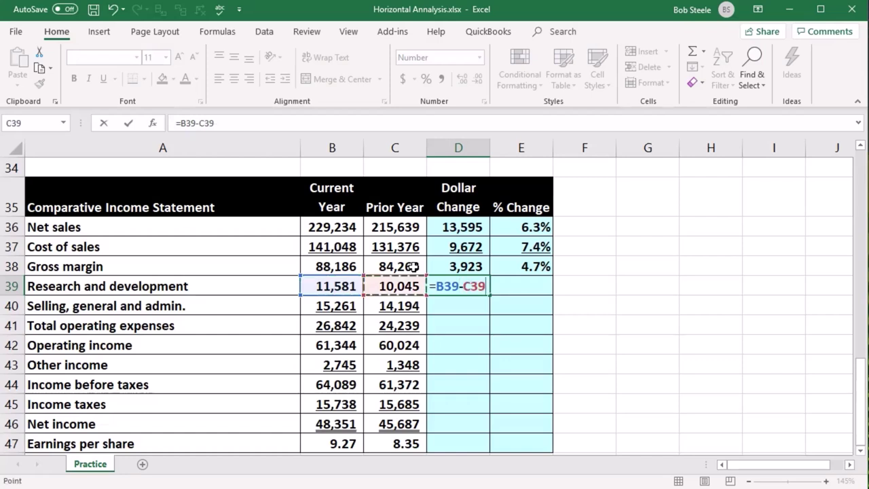
pyautogui.press('Tab')
# Enter the formula =D39/C40 in the Research and development percentage change cell E39.
pyautogui.write('=')
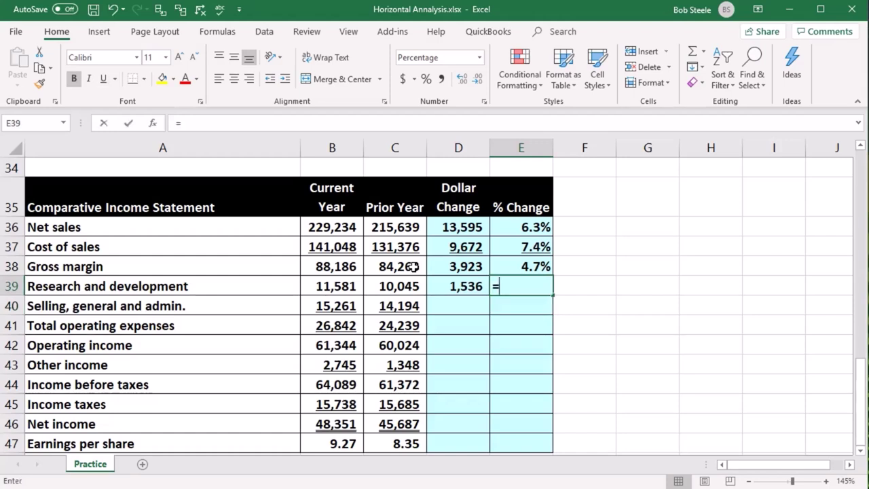
pyautogui.press('Left')
pyautogui.write('/')
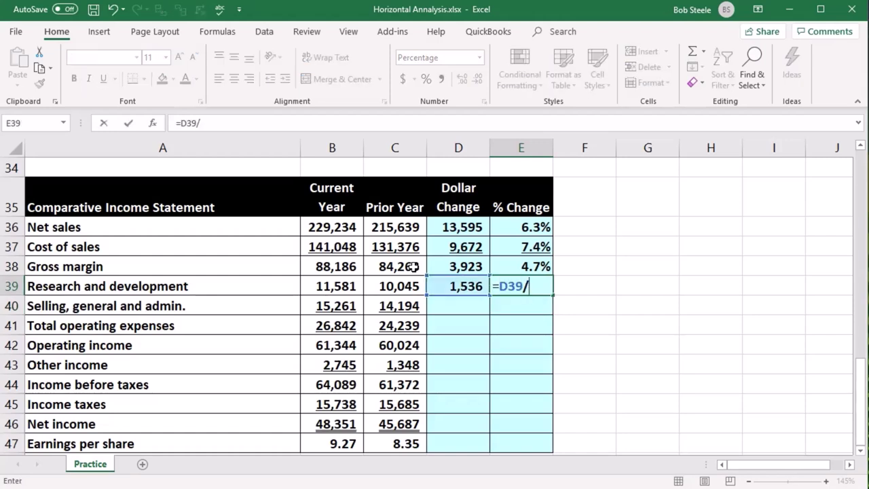
pyautogui.click(383, 305)
pyautogui.press('Return')
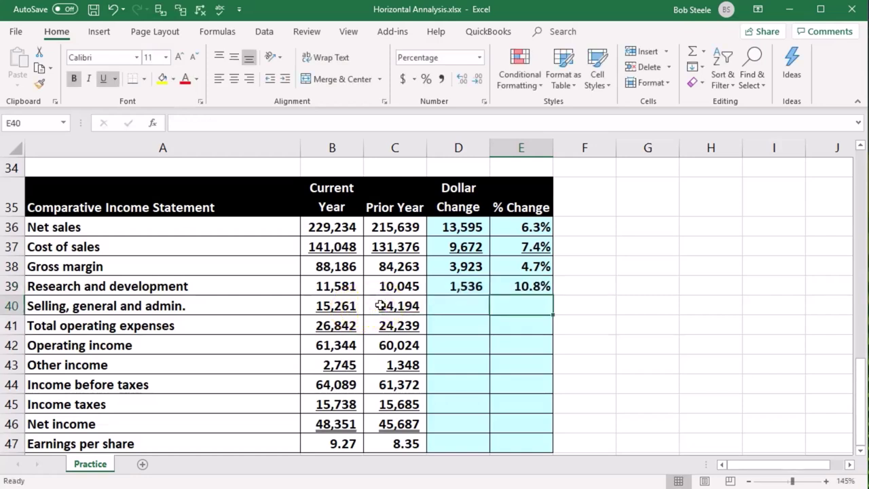
# Calculate the Selling, general and admin. dollar change in cell D40 with the formula =B40-C40.
pyautogui.click(456, 303)
pyautogui.write('=')
pyautogui.press('Left')
pyautogui.press('Left')
pyautogui.write('-')
pyautogui.press('Left')
pyautogui.press('Return')
# Calculate the Selling, general and admin. percentage change in cell E40 with the formula =D40/C40.
pyautogui.press('Right')
pyautogui.press('Up')
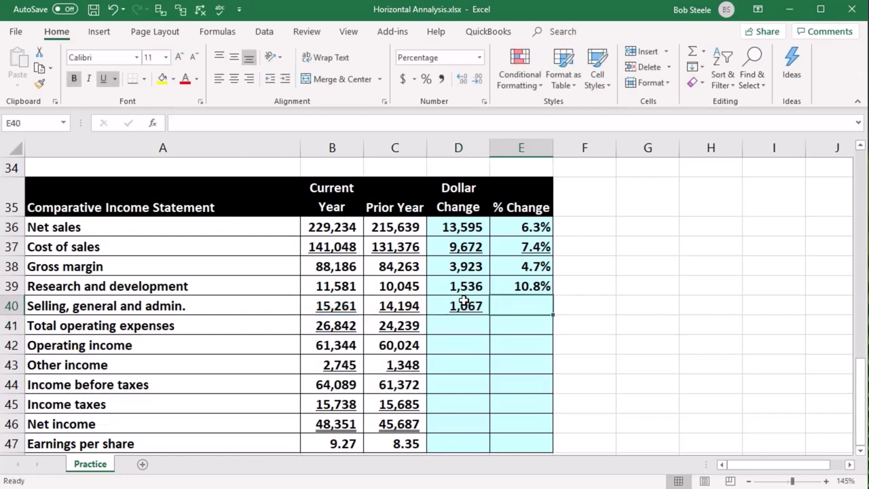
pyautogui.write('=')
pyautogui.press('Left')
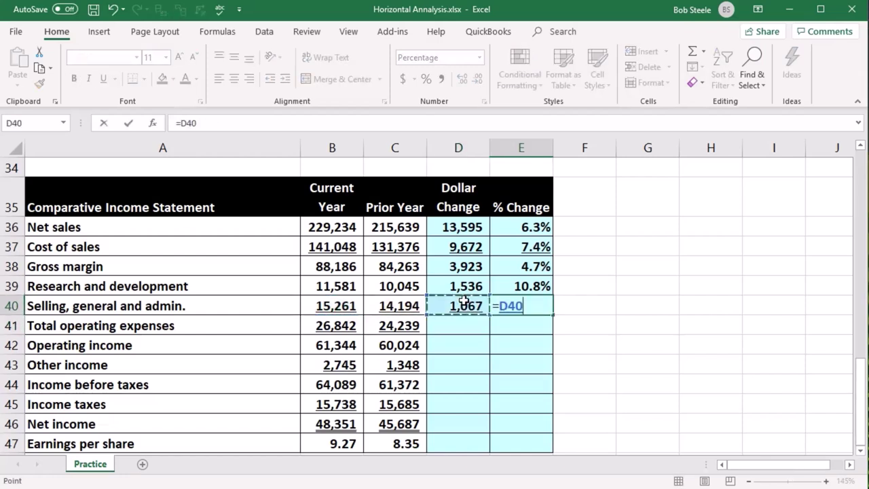
pyautogui.write('/')
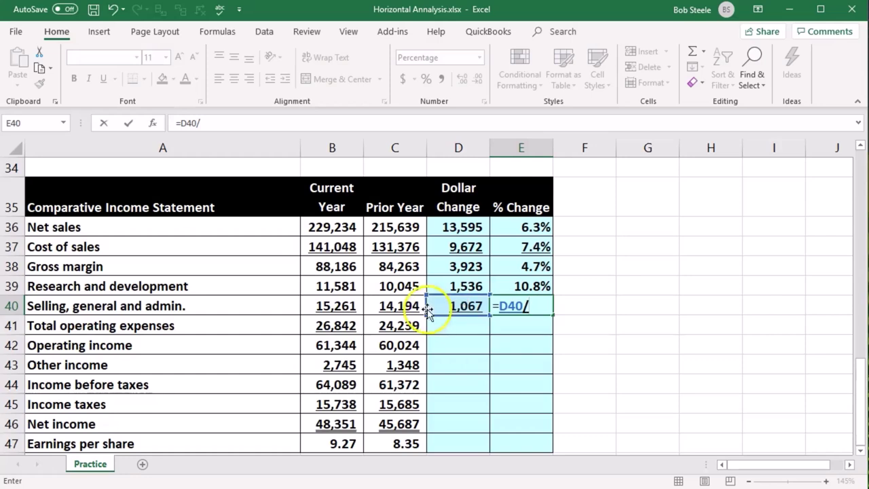
pyautogui.click(399, 306)
pyautogui.press('Return')
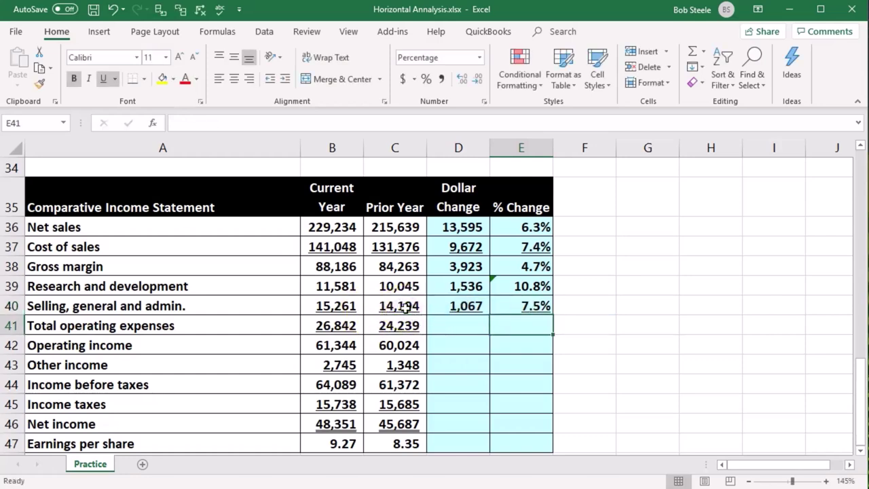
# Calculate the Total operating expenses dollar change in cell D41 with the formula =B41-C41.
pyautogui.press('Left')
pyautogui.write('=')
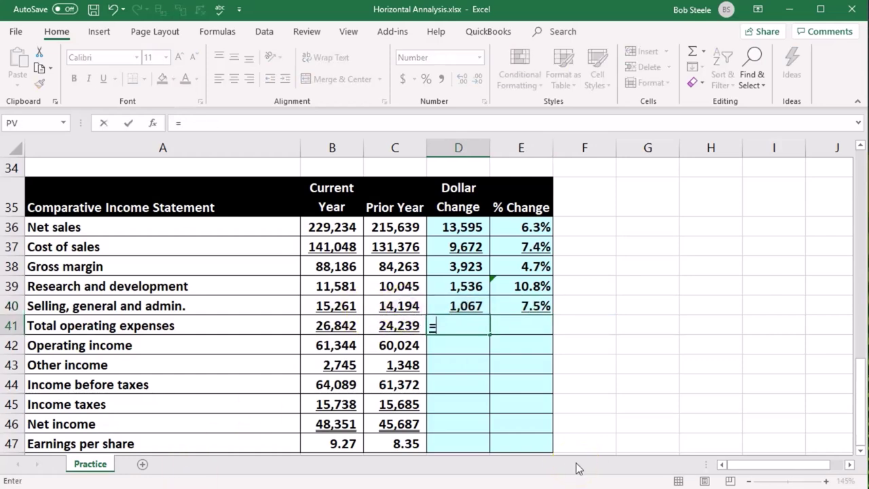
pyautogui.click(341, 325)
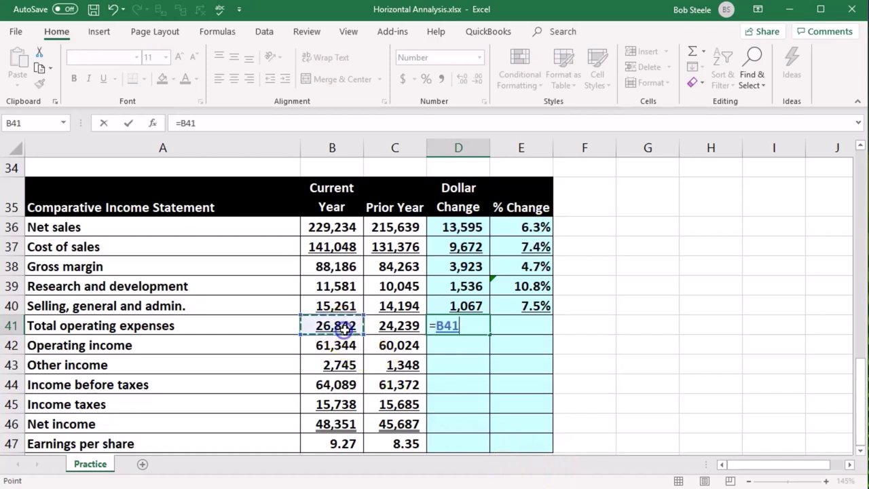
pyautogui.write('-')
pyautogui.press('Left')
pyautogui.press('Return')
# Calculate the Total operating expenses percentage change in cell E41 with the formula =D41/C41.
pyautogui.click(529, 326)
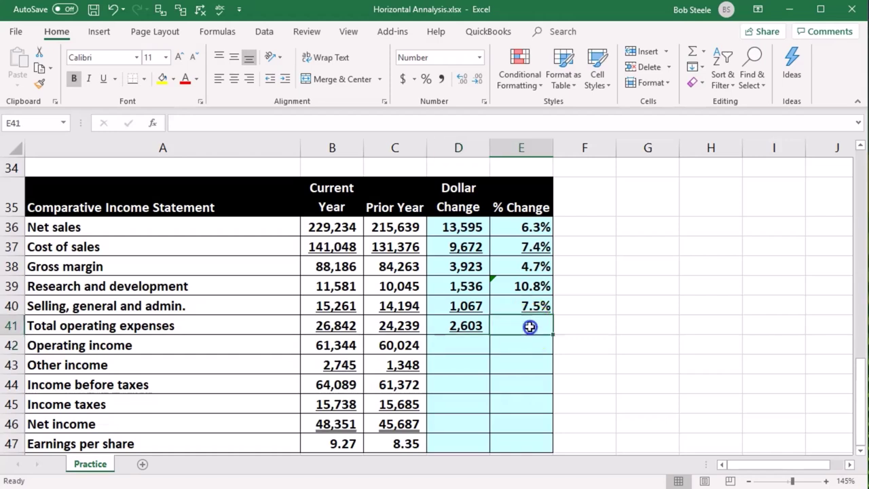
pyautogui.write('=')
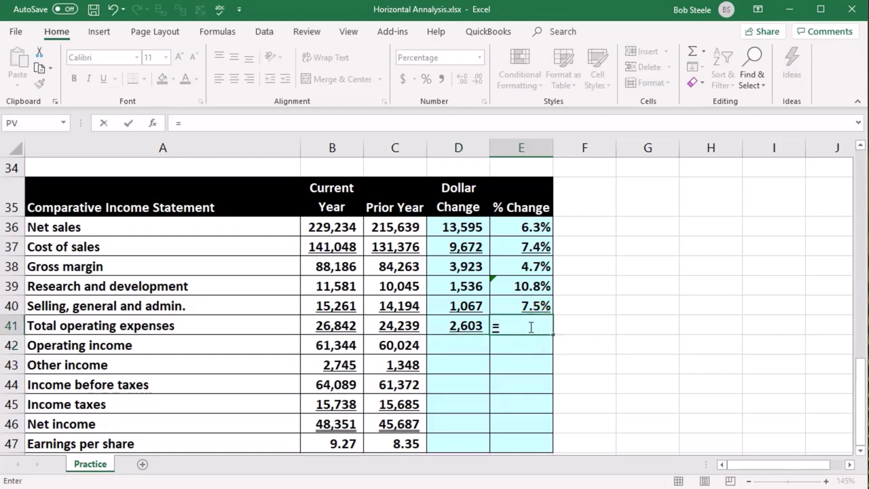
pyautogui.click(450, 323)
pyautogui.write('/')
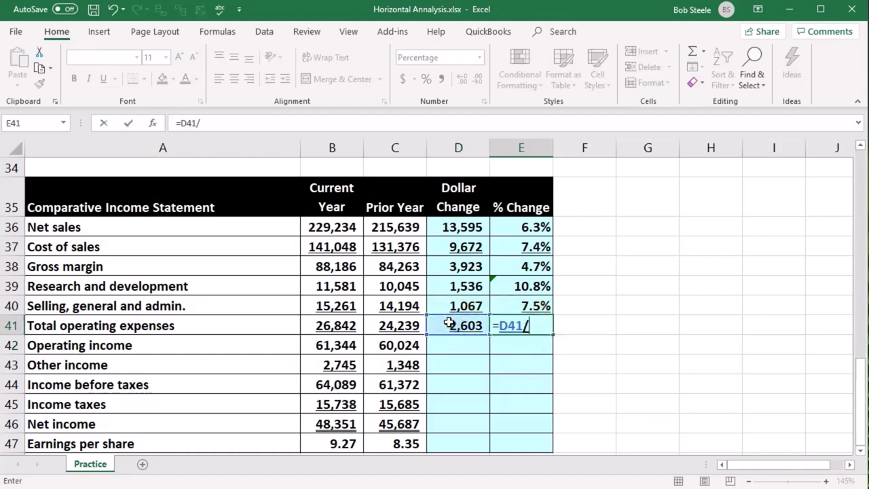
pyautogui.click(413, 324)
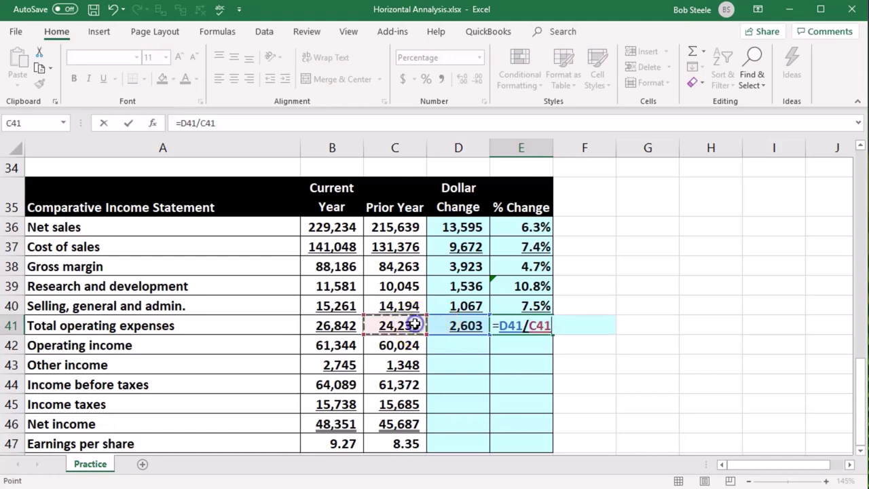
pyautogui.press('Return')
# Clear the dollar and percentage change formulas in D37:E41, from Cost of sales to Total operating expenses.
pyautogui.scroll(-1, 415, 325)
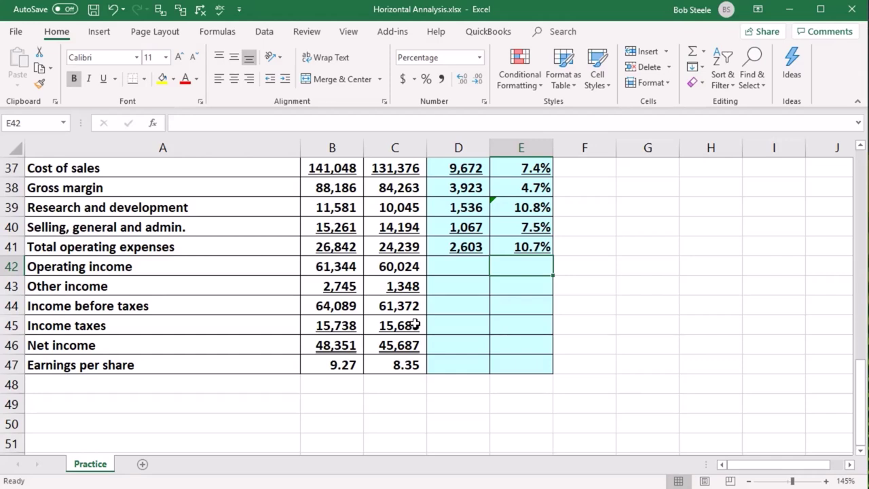
pyautogui.scroll(1, 500, 337)
pyautogui.moveTo(455, 251); pyautogui.dragTo(500, 320)
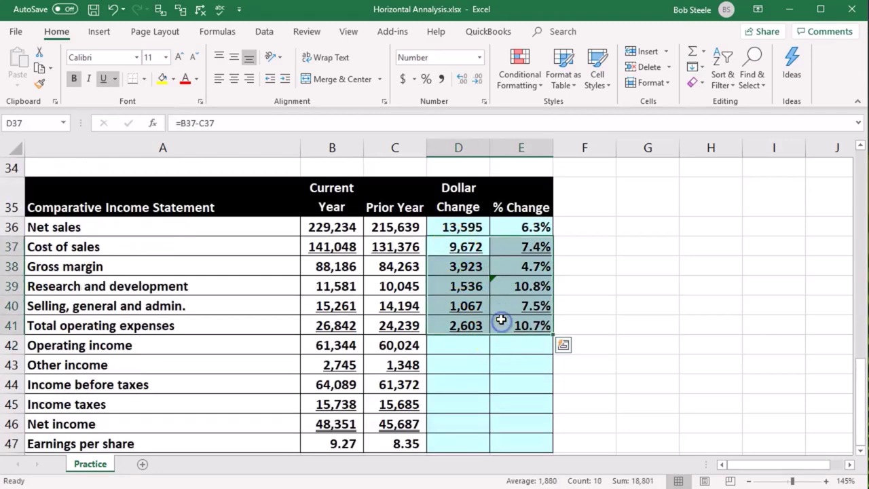
pyautogui.press('Delete')
# Fill the Net sales dollar and percentage change formulas in D36:E36 down through the Earnings per share row 47.
pyautogui.click(459, 229)
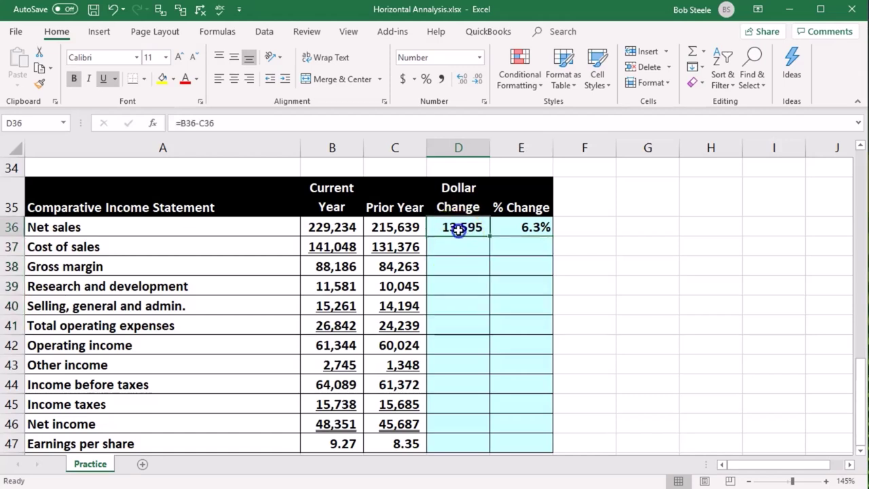
pyautogui.doubleClick(459, 229)
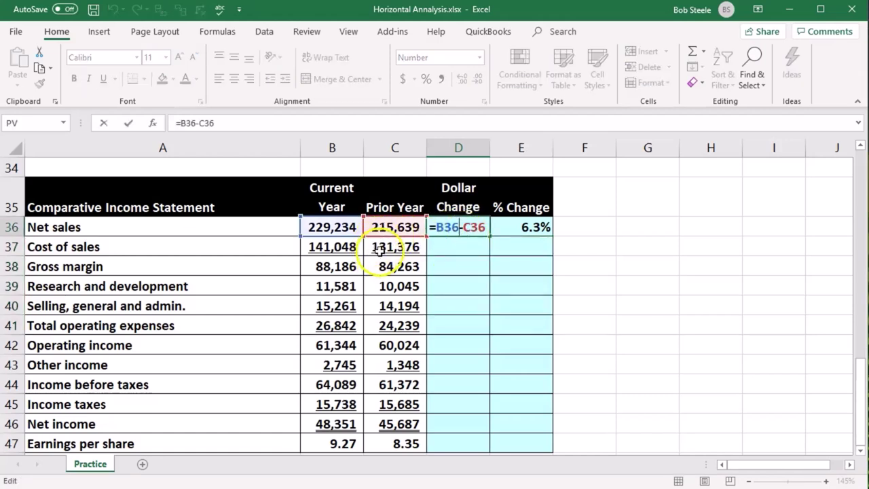
pyautogui.press('Return')
pyautogui.doubleClick(516, 229)
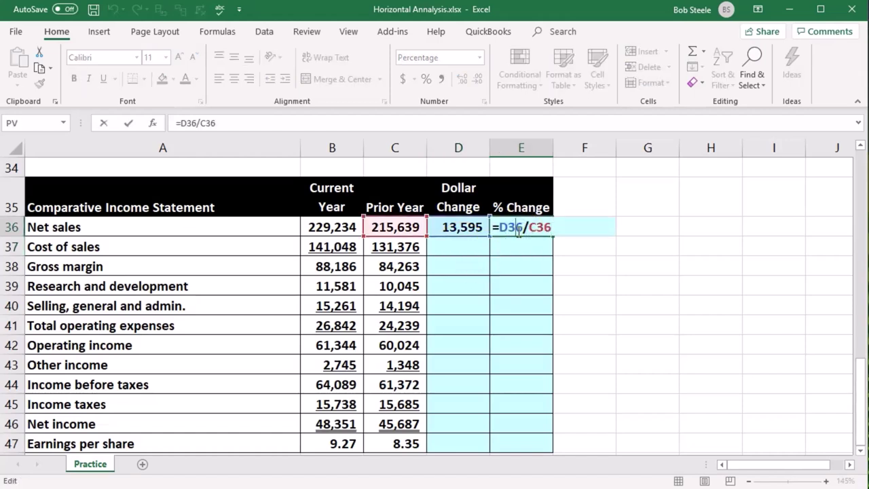
pyautogui.press('Return')
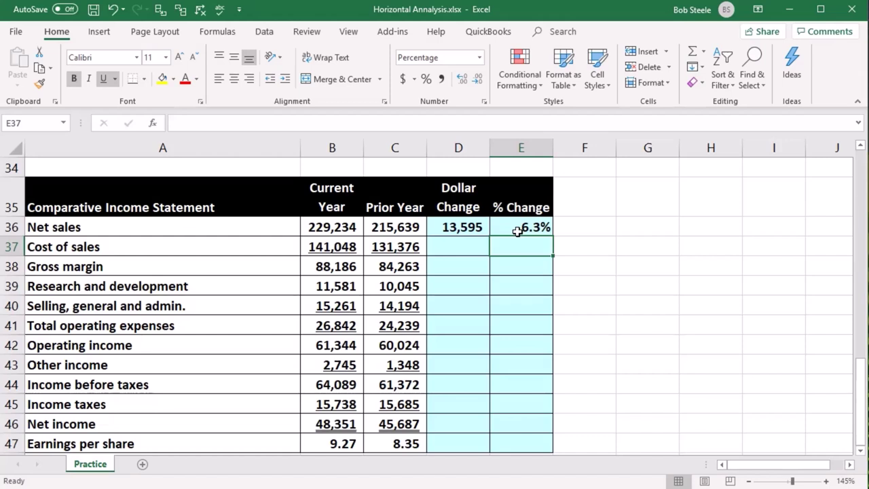
pyautogui.moveTo(467, 229); pyautogui.dragTo(500, 230)
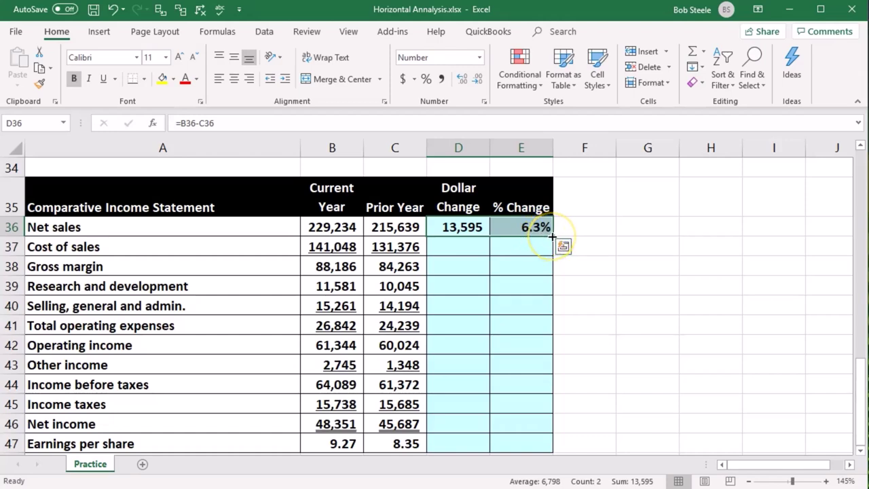
pyautogui.moveTo(552, 235); pyautogui.dragTo(551, 452)
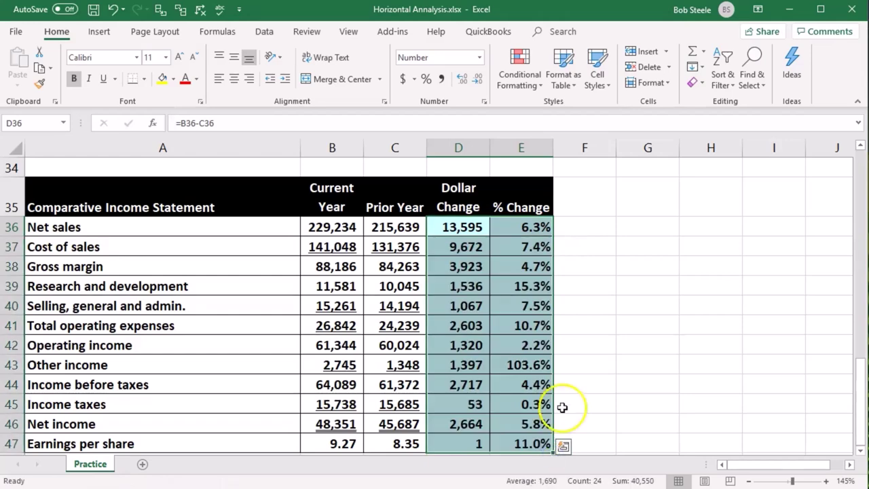
# Format the Earnings per share dollar change in cell D47 to show two decimal places.
pyautogui.click(640, 361)
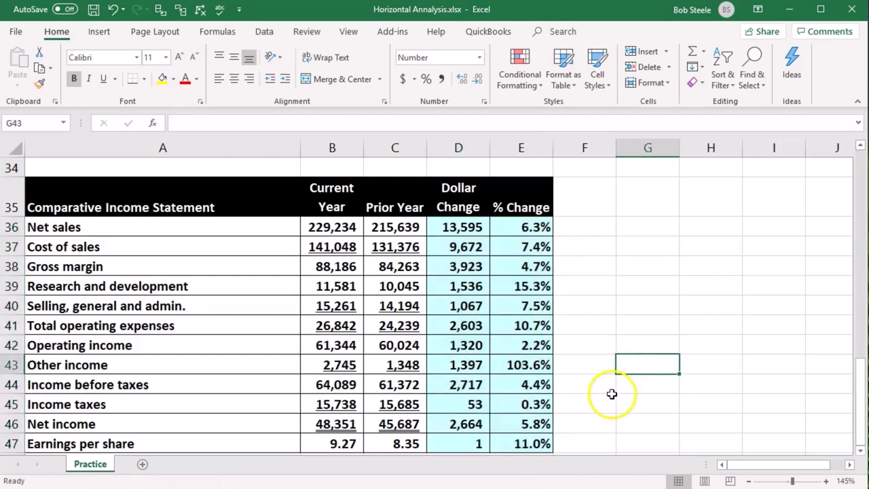
pyautogui.click(467, 442)
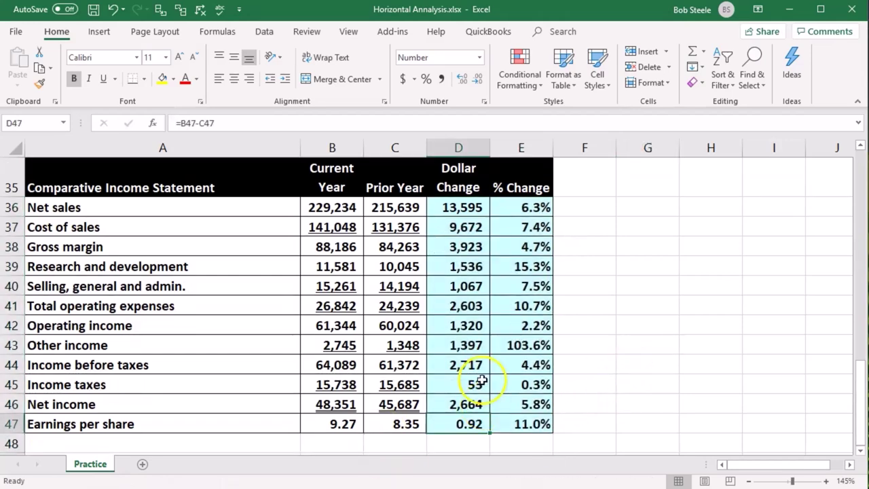
# Check the copied dollar and percentage change formulas for Other income and Income before taxes in D43:E44.
pyautogui.doubleClick(532, 346)
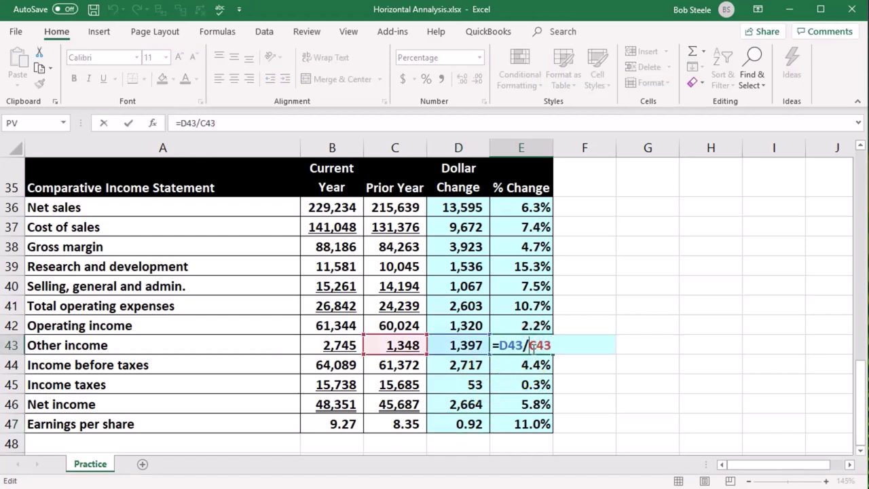
pyautogui.press('Return')
pyautogui.click(468, 346)
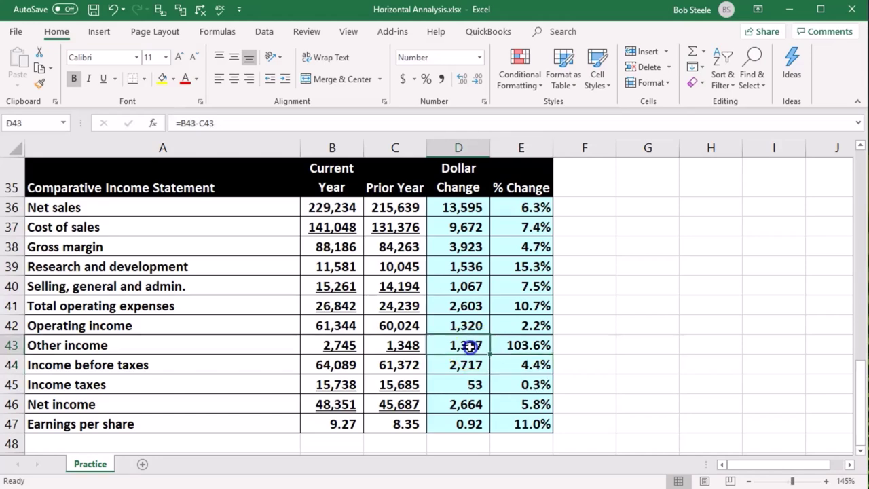
pyautogui.doubleClick(468, 346)
pyautogui.press('Return')
pyautogui.click(467, 356)
pyautogui.doubleClick(467, 358)
pyautogui.press('Return')
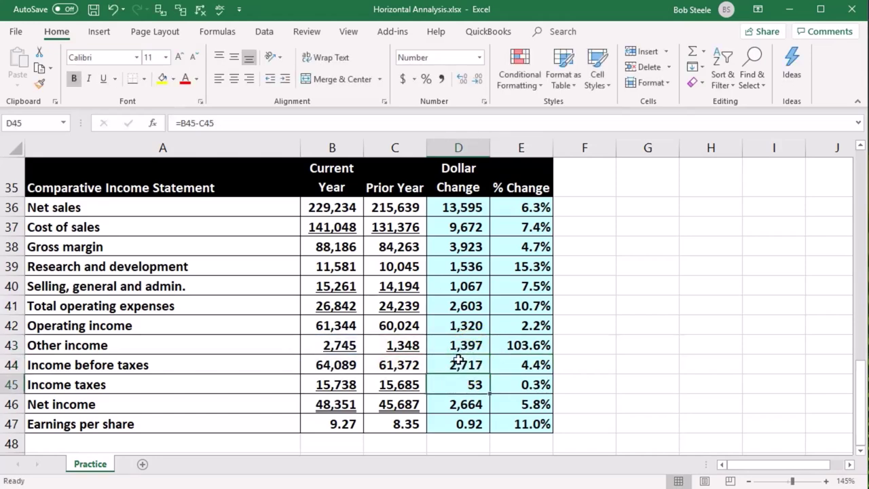
pyautogui.click(530, 365)
pyautogui.doubleClick(530, 365)
pyautogui.press('Return')
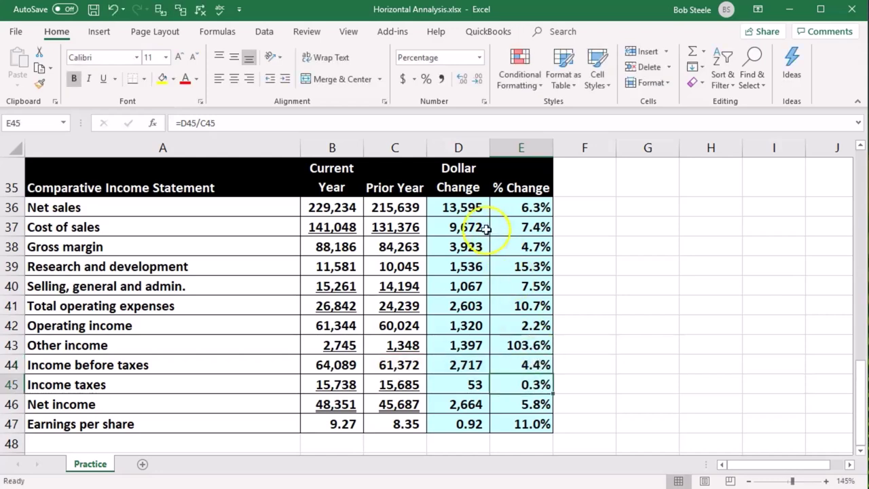
# Review the income statement's dollar and percentage changes line by line, from Net sales down to Earnings per share.
pyautogui.click(470, 209)
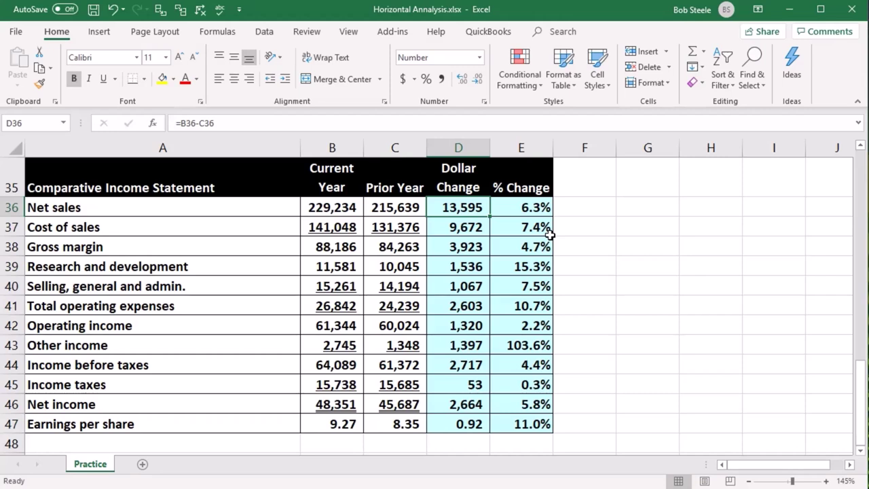
pyautogui.press('Right')
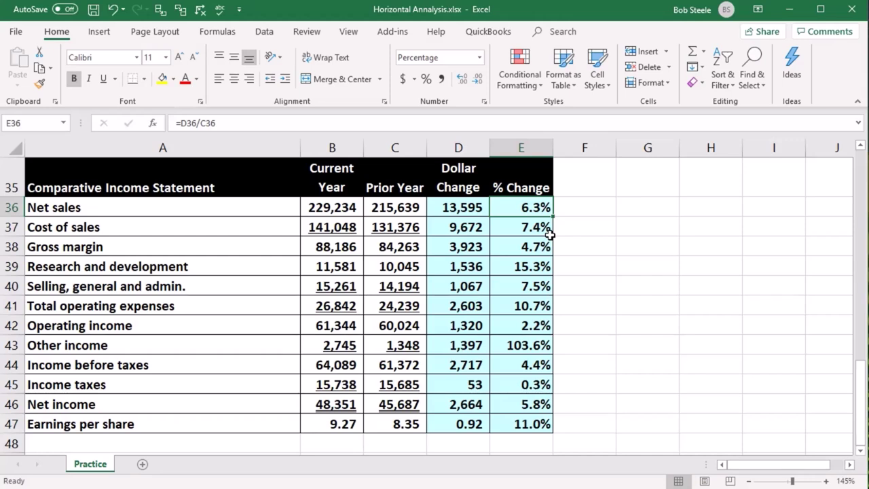
pyautogui.click(549, 234)
pyautogui.press('Down')
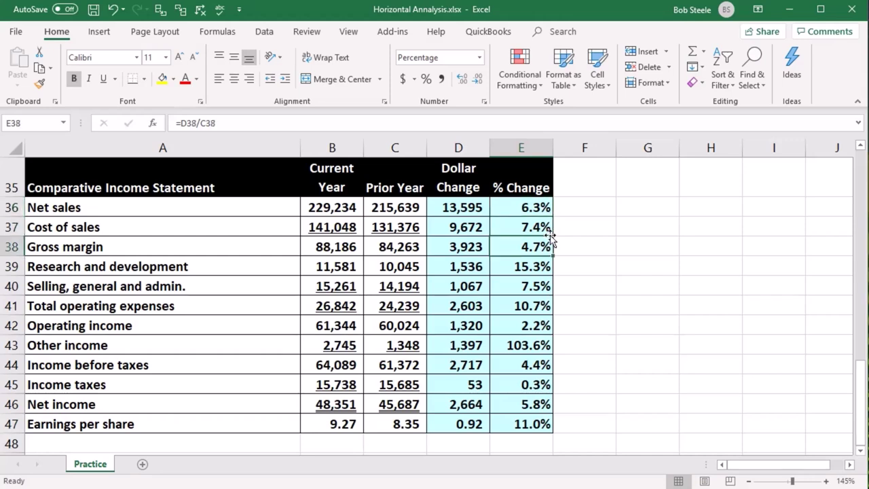
pyautogui.press('Down')
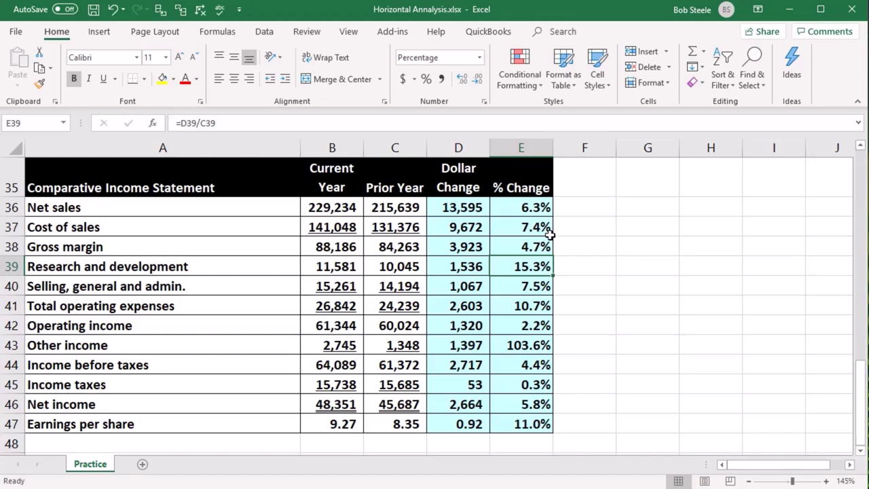
pyautogui.press('Down')
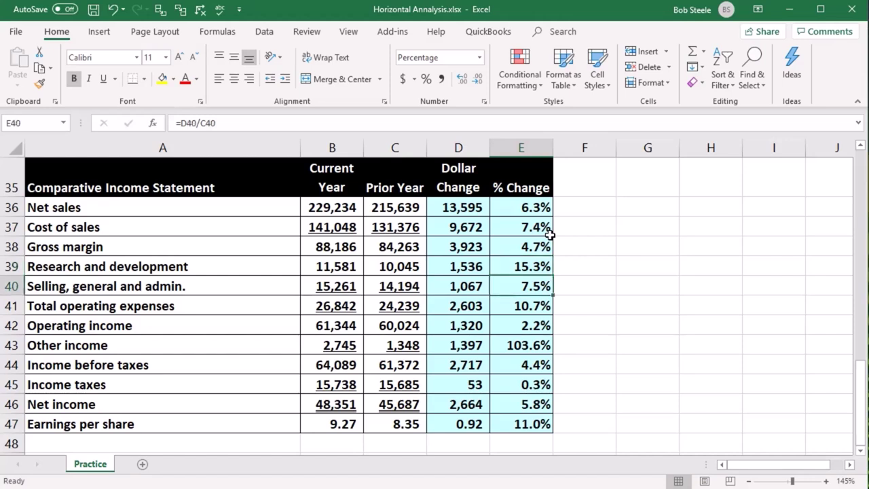
pyautogui.press('Down')
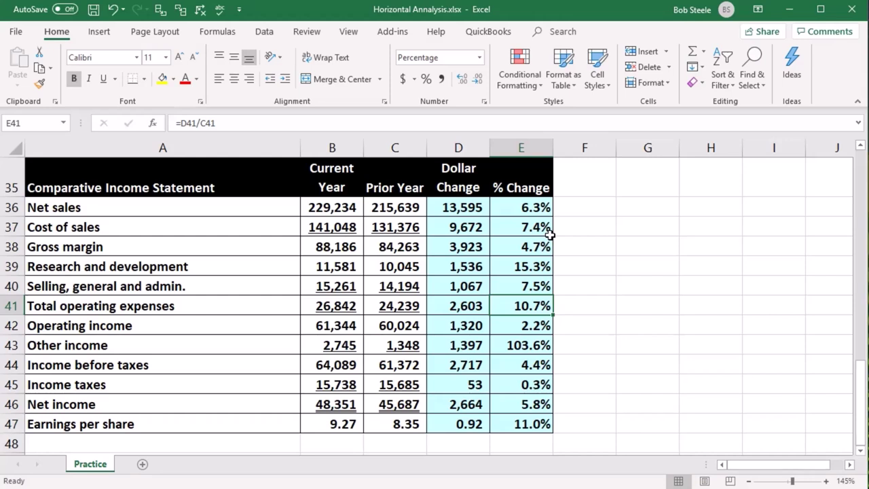
pyautogui.press('Up')
pyautogui.press('Up')
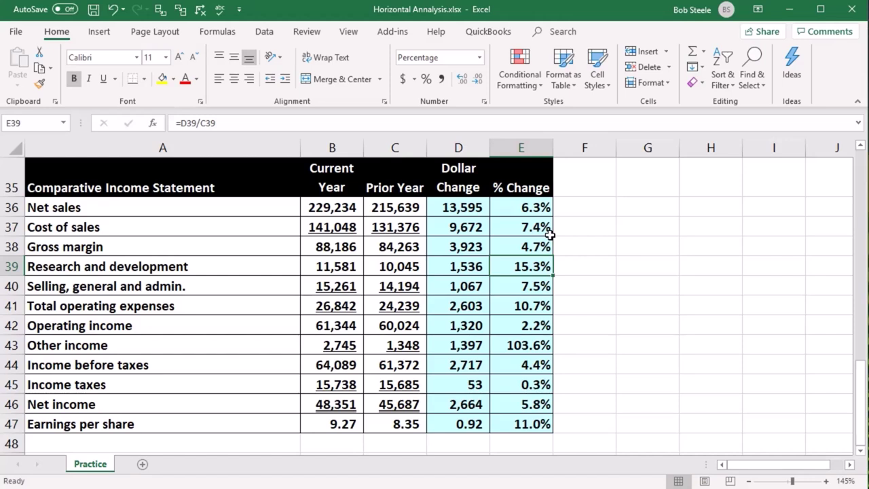
pyautogui.press('Down')
pyautogui.press('Down')
pyautogui.press('Down')
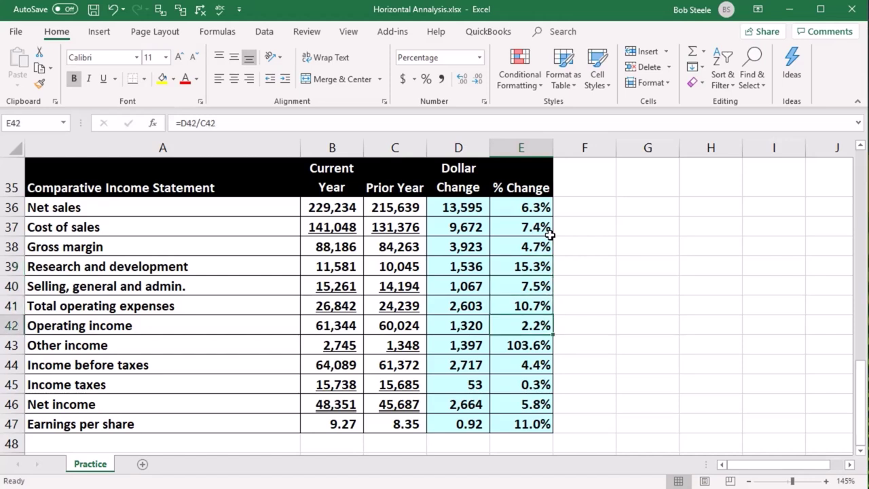
pyautogui.press('Down')
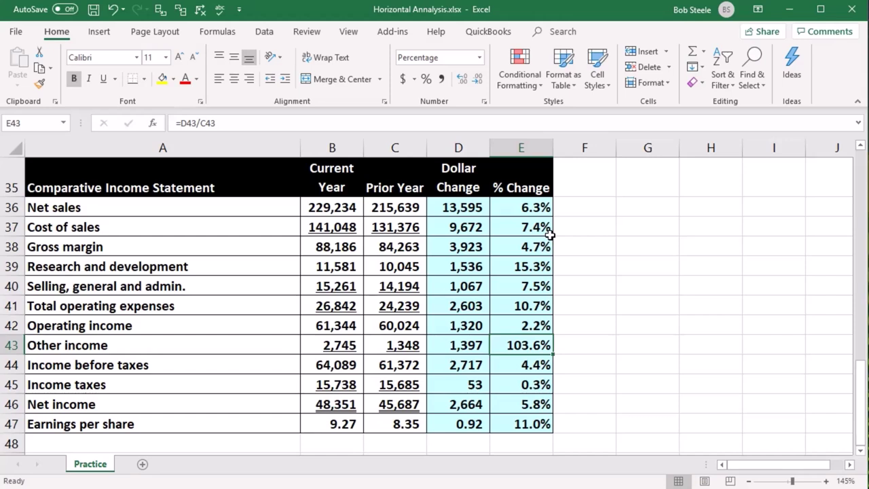
pyautogui.press('Down')
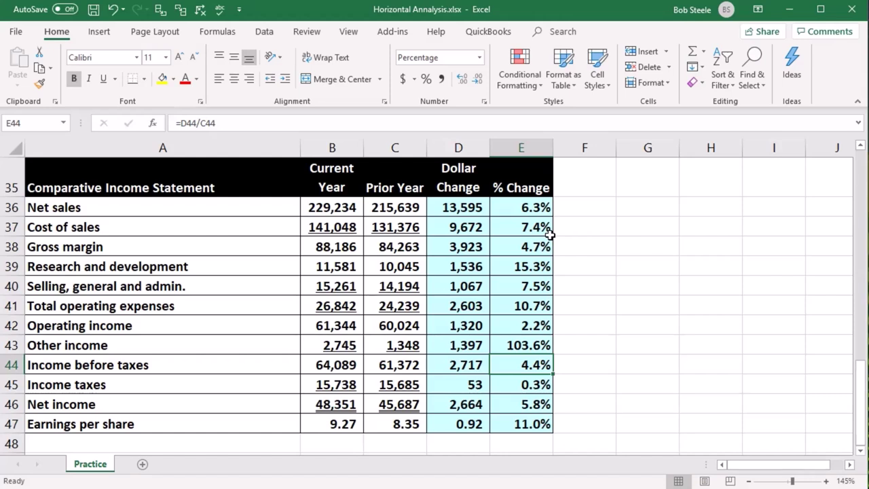
pyautogui.press('Down')
pyautogui.press('Up')
pyautogui.press('Down')
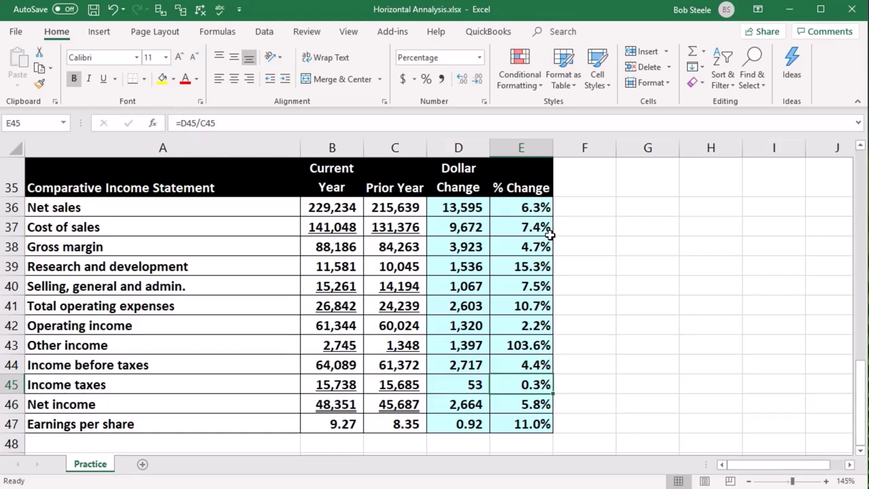
pyautogui.press('Down')
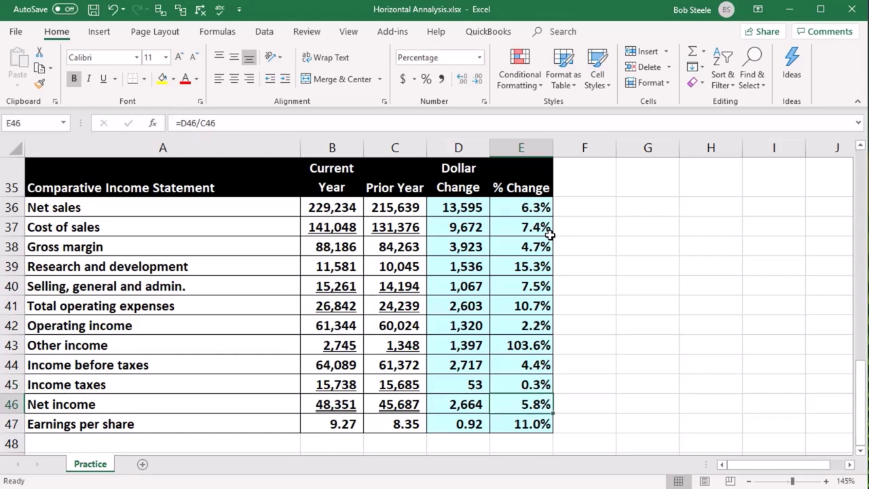
pyautogui.press('Down')
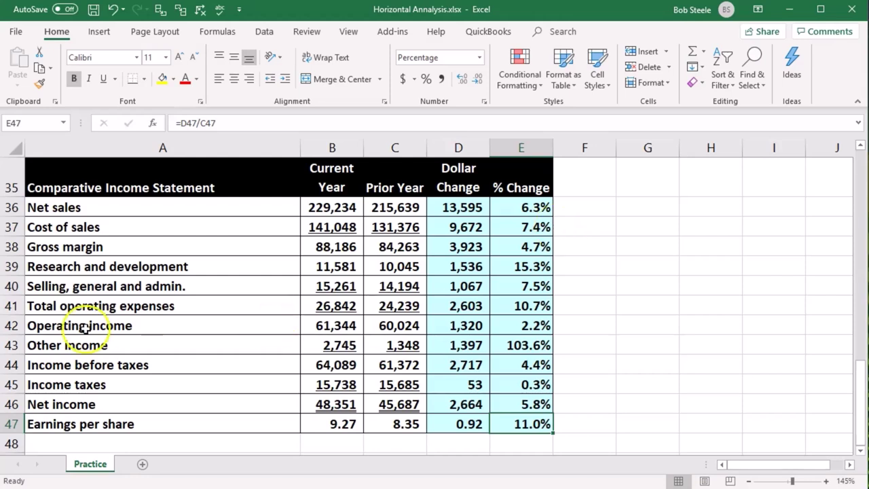
pyautogui.click(571, 396)
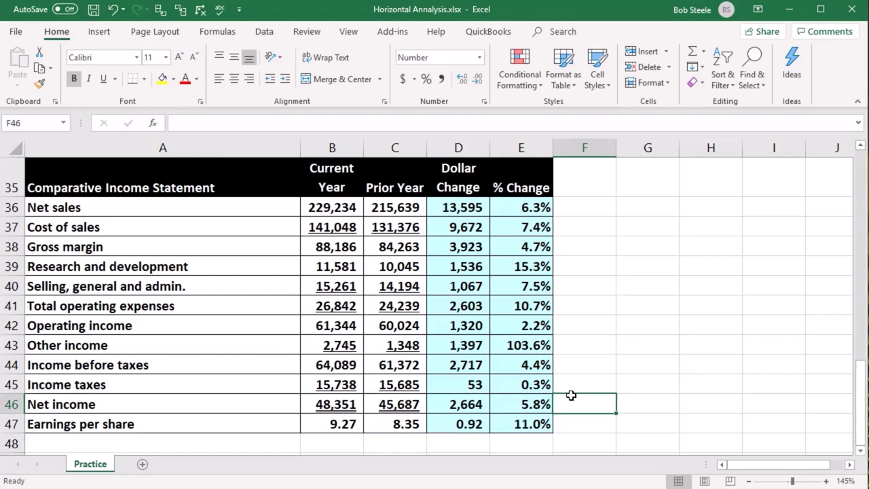
pyautogui.click(581, 365)
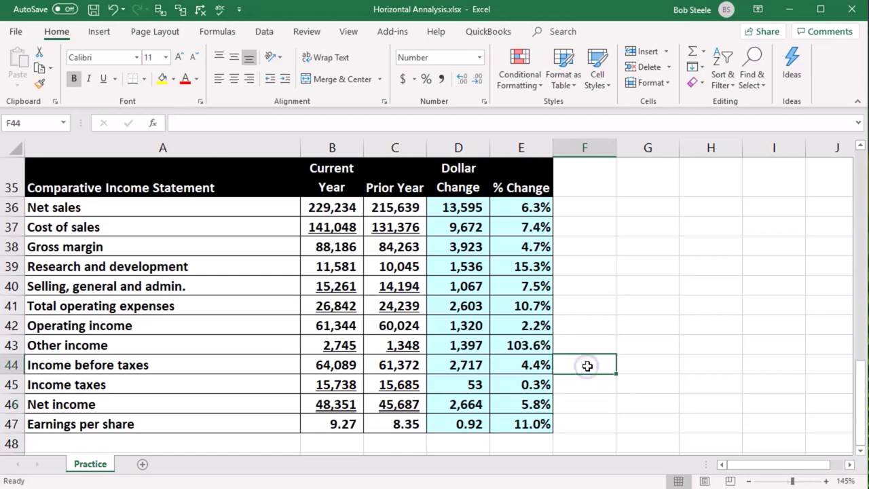
# Calculate the balance sheet's Cash dollar change in cell D4 with the formula =B4-C4.
pyautogui.scroll(3, 585, 366)
pyautogui.scroll(6, 587, 366)
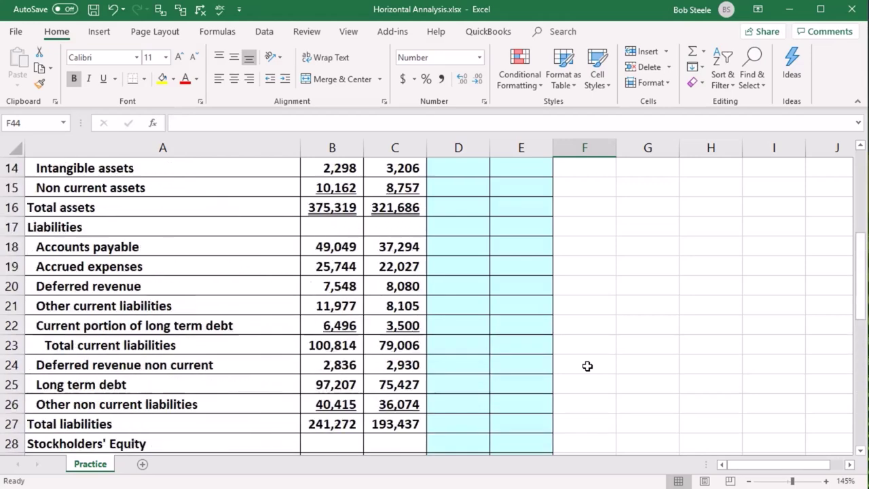
pyautogui.scroll(3, 587, 366)
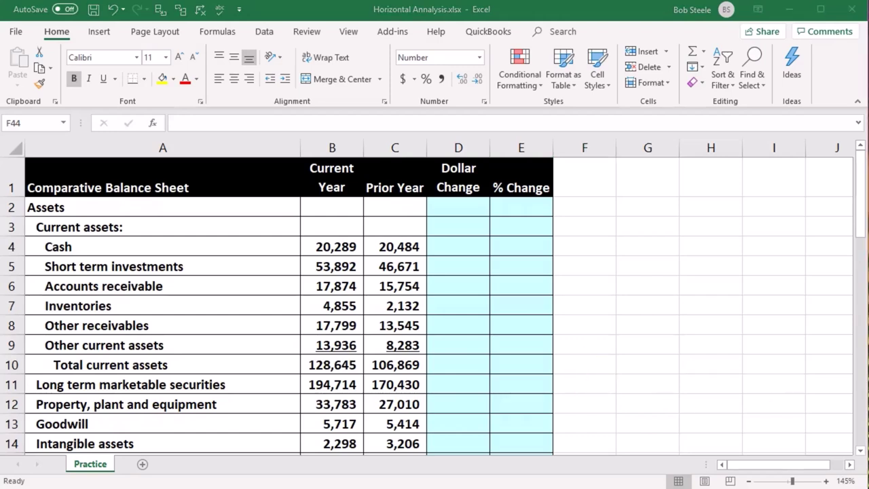
pyautogui.click(624, 243)
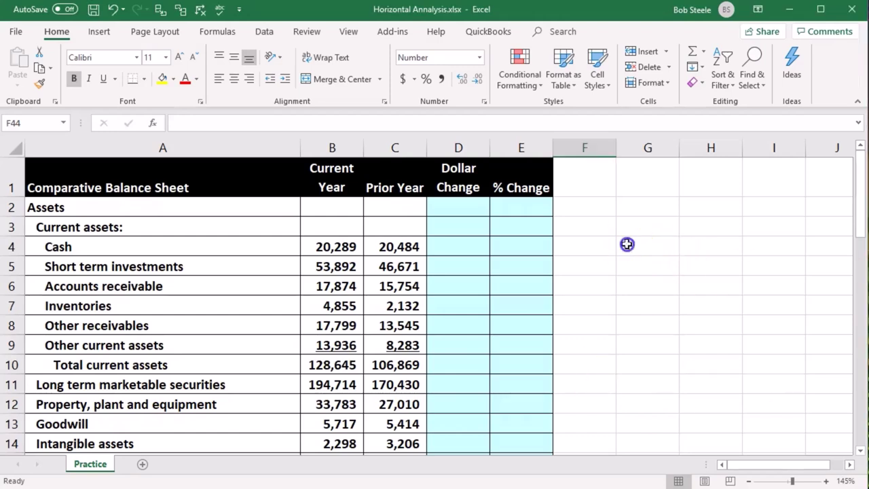
pyautogui.click(466, 253)
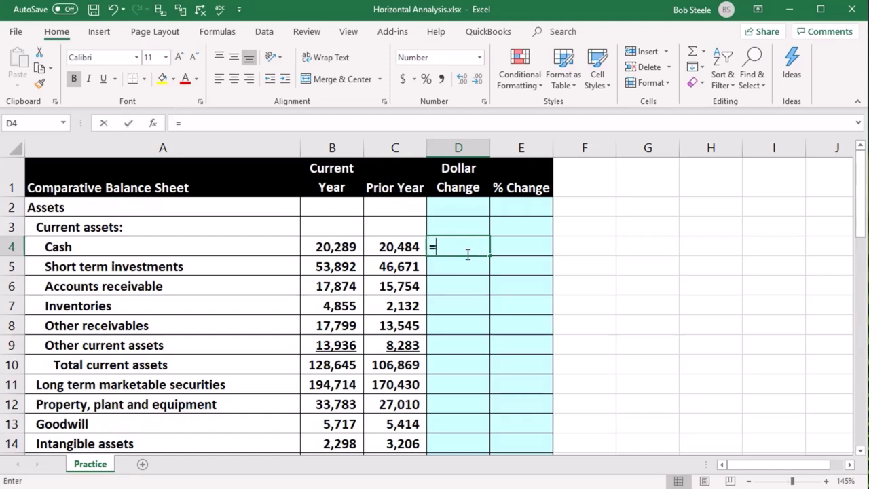
pyautogui.write('=')
pyautogui.click(349, 246)
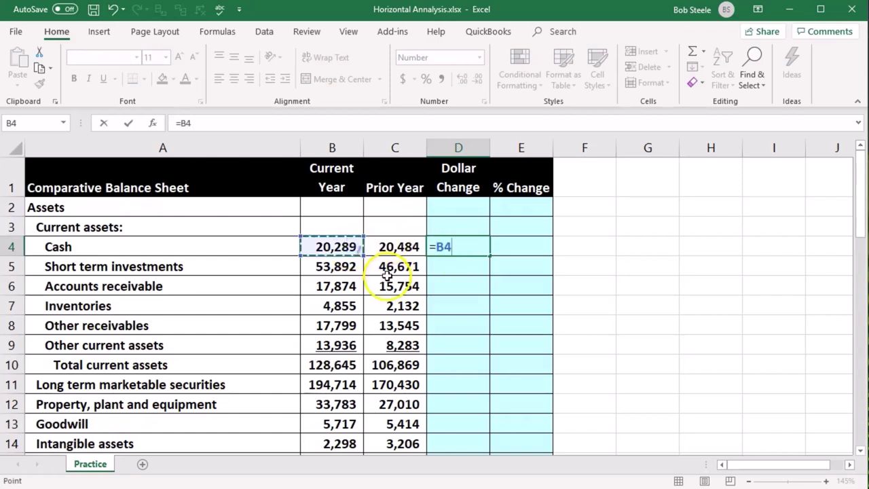
pyautogui.write('-')
pyautogui.press('Left')
pyautogui.press('Return')
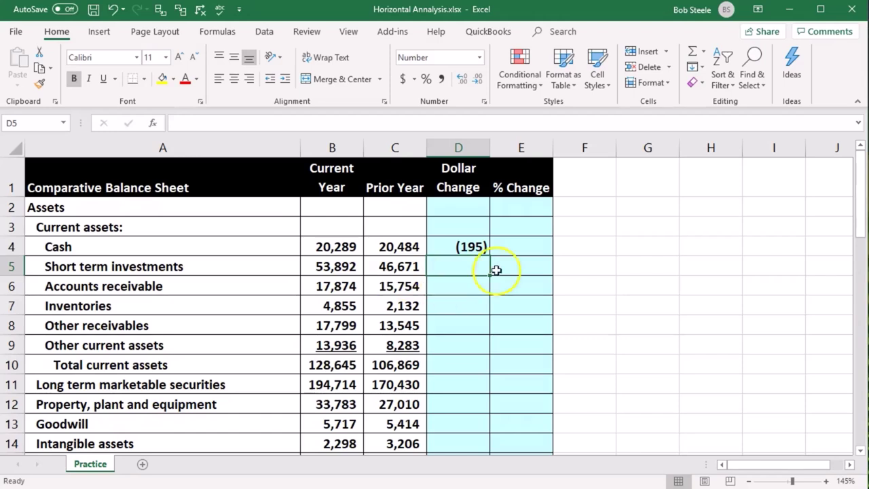
# Calculate the balance sheet's Cash percentage change in cell E4 with the formula =D4/C4.
pyautogui.click(537, 248)
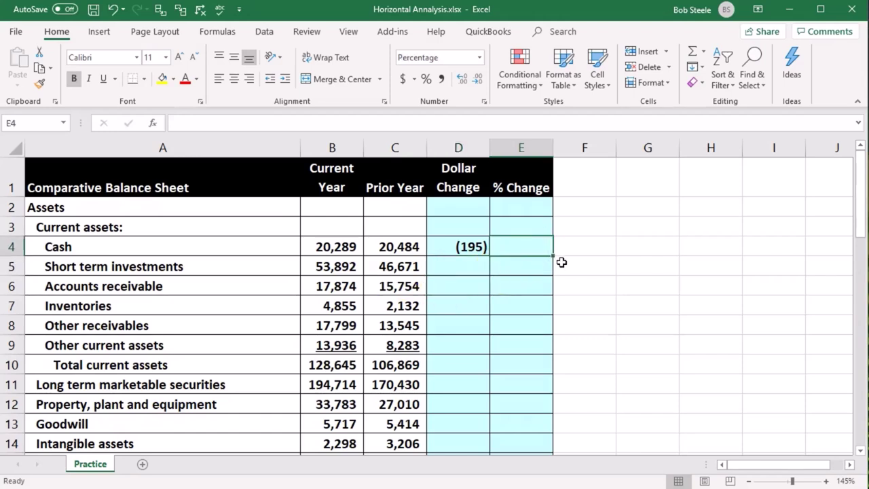
pyautogui.write('=')
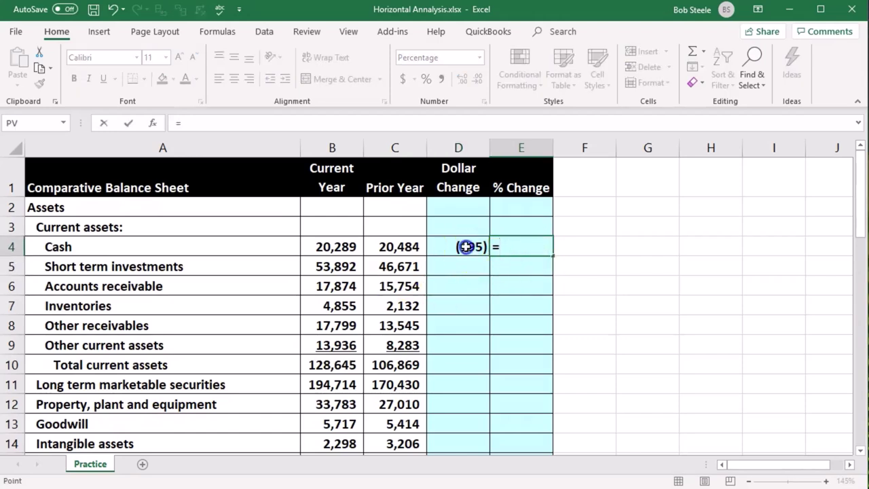
pyautogui.click(462, 247)
pyautogui.write('/')
pyautogui.click(415, 247)
pyautogui.press('Return')
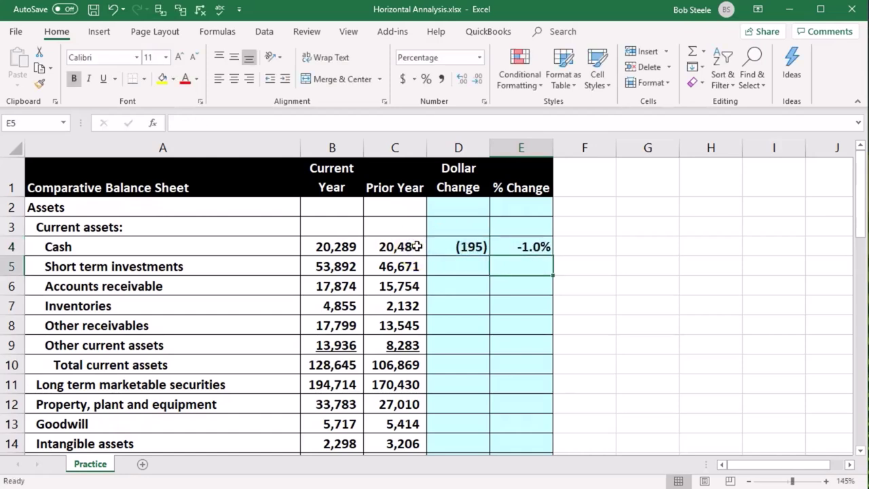
# Calculate the Short term investments dollar change in cell D5 with the formula =B5-C5.
pyautogui.click(441, 263)
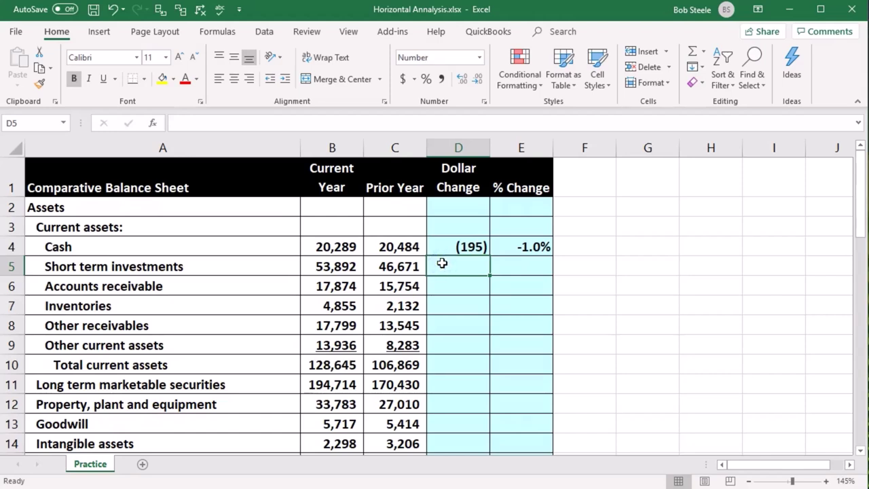
pyautogui.write('=')
pyautogui.press('Left')
pyautogui.press('Left')
pyautogui.write('-')
pyautogui.press('Left')
pyautogui.press('Tab')
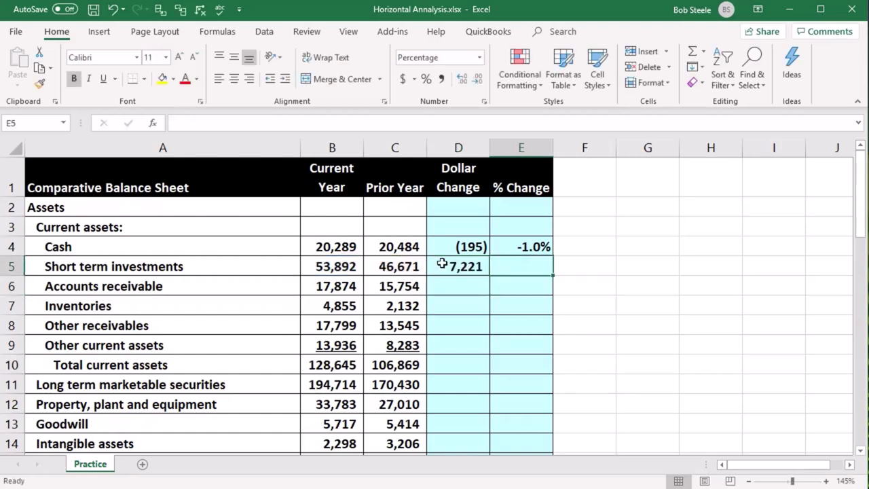
# Calculate the Short term investments percentage change in cell E5 with the formula =D5/C5.
pyautogui.write('=')
pyautogui.click(457, 265)
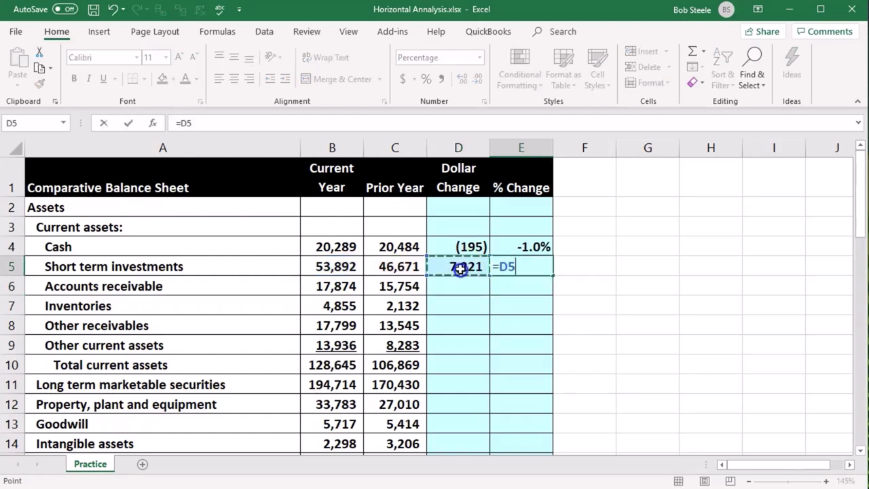
pyautogui.write('/')
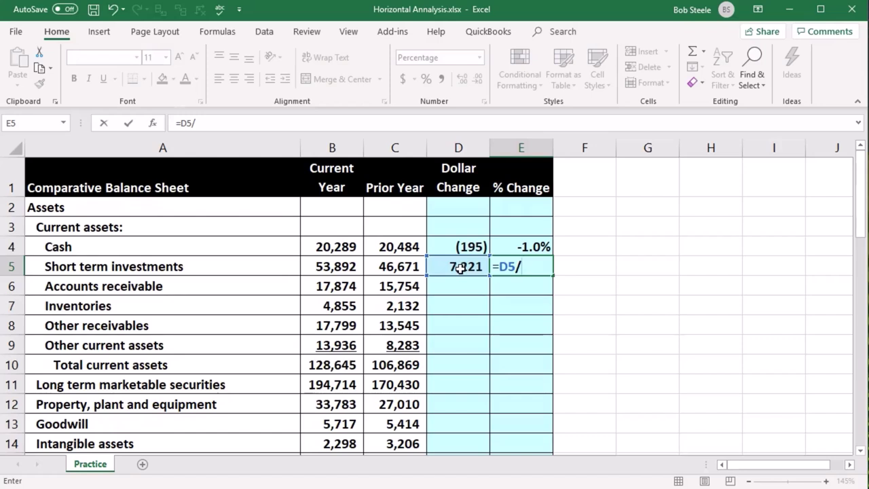
pyautogui.click(401, 266)
pyautogui.press('Return')
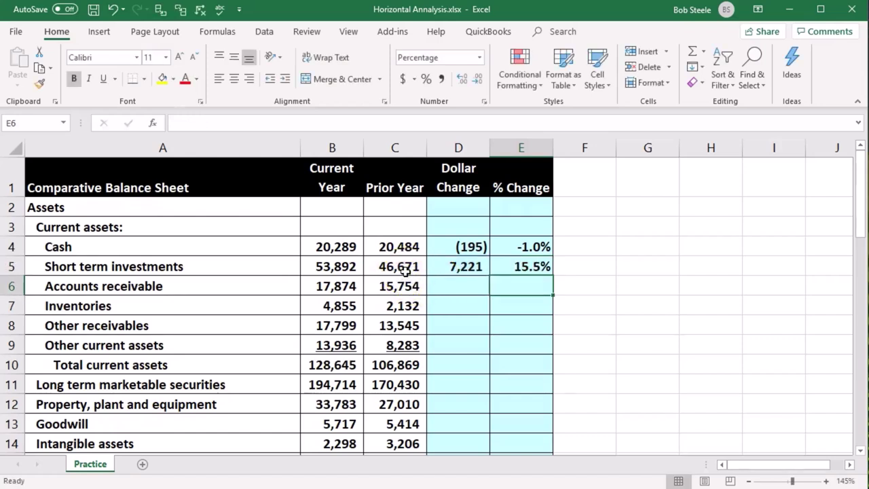
# Calculate the Accounts receivable dollar change in cell D6 with the formula =B6-C6.
pyautogui.click(451, 284)
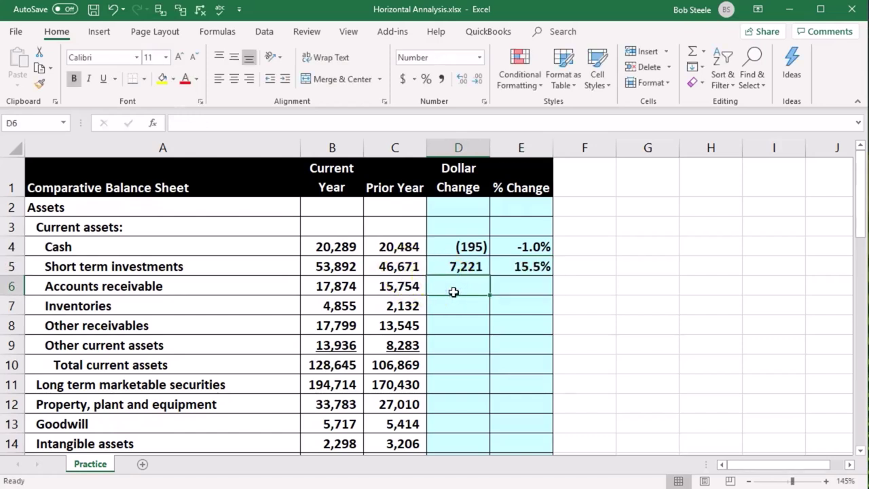
pyautogui.write('=')
pyautogui.press('Left')
pyautogui.press('Left')
pyautogui.write('-')
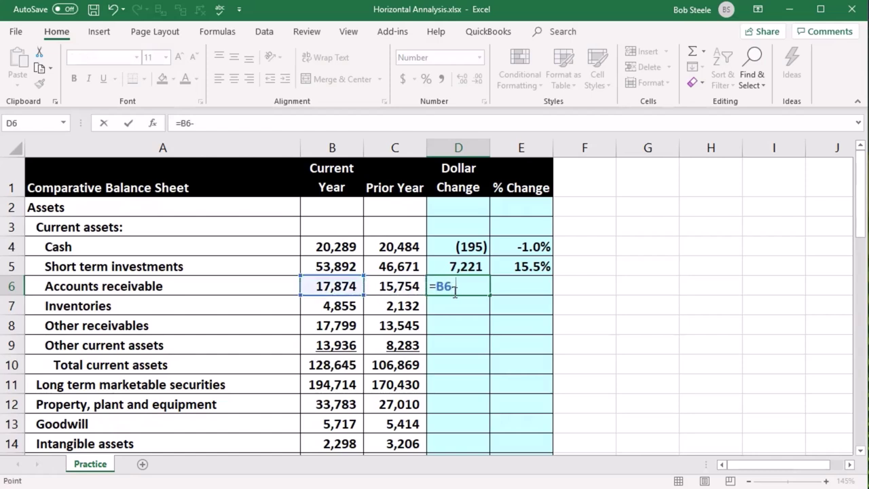
pyautogui.press('Left')
pyautogui.press('Return')
# Calculate the Accounts receivable percentage change in cell E6 with the formula =D6/C6.
pyautogui.press('Up')
pyautogui.press('Right')
pyautogui.write('=')
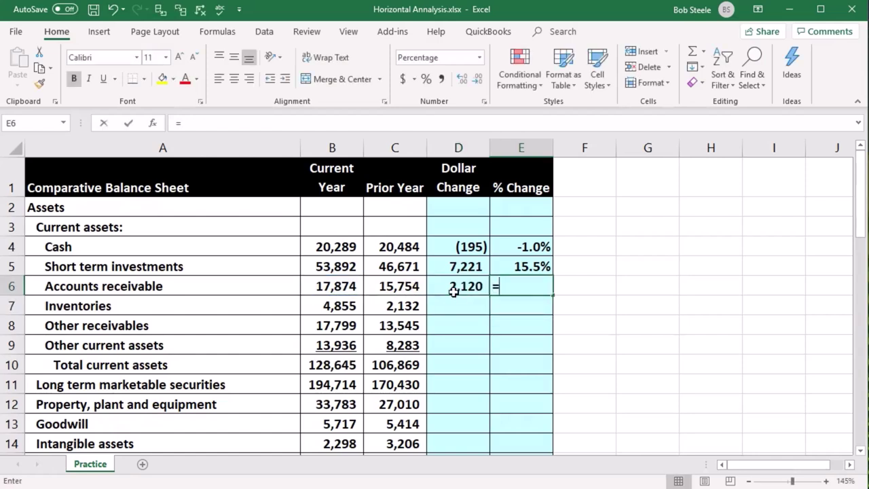
pyautogui.click(454, 288)
pyautogui.write('/')
pyautogui.click(414, 289)
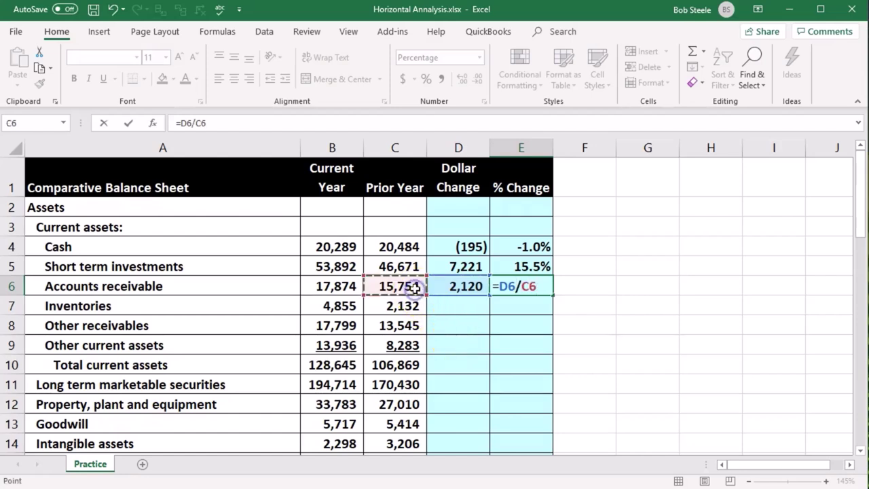
pyautogui.press('Return')
# Calculate the Inventories dollar change in cell D7 with the formula =B7-C7.
pyautogui.press('Left')
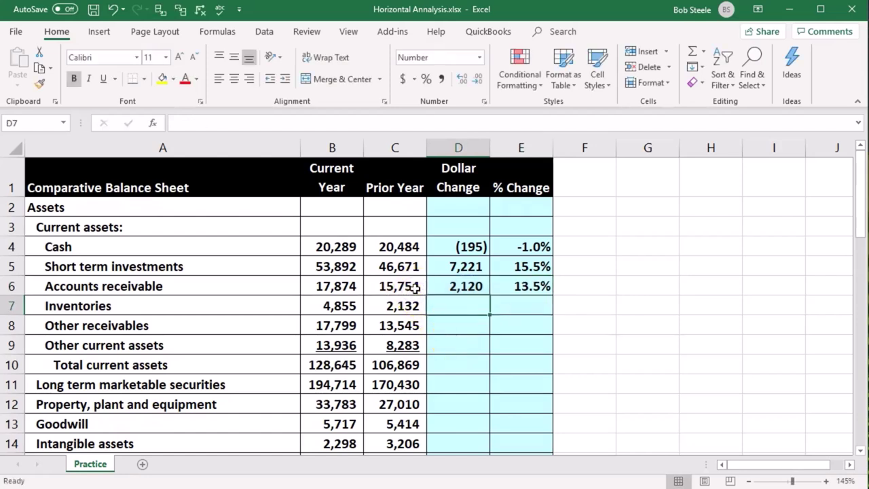
pyautogui.write('=')
pyautogui.press('Left')
pyautogui.press('Left')
pyautogui.write('-')
pyautogui.press('Left')
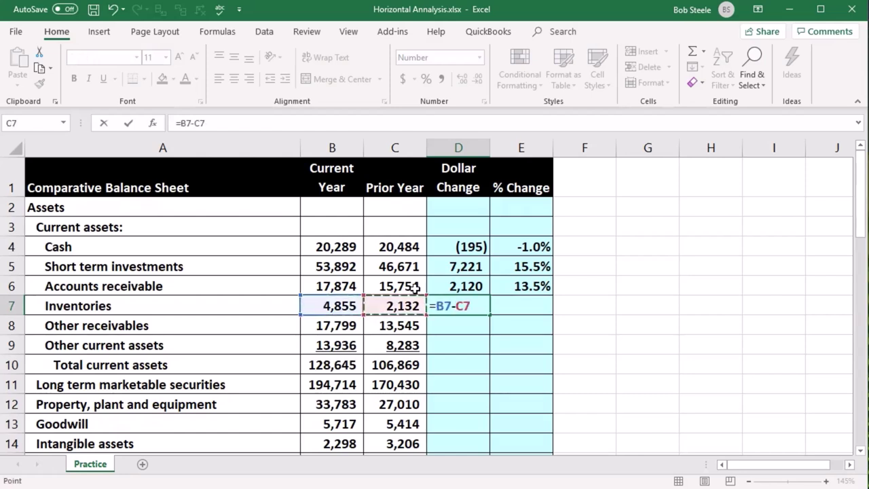
pyautogui.press('Return')
# Calculate the Inventories percentage change in cell E7 with the formula =D7/C7.
pyautogui.press('Up')
pyautogui.press('Right')
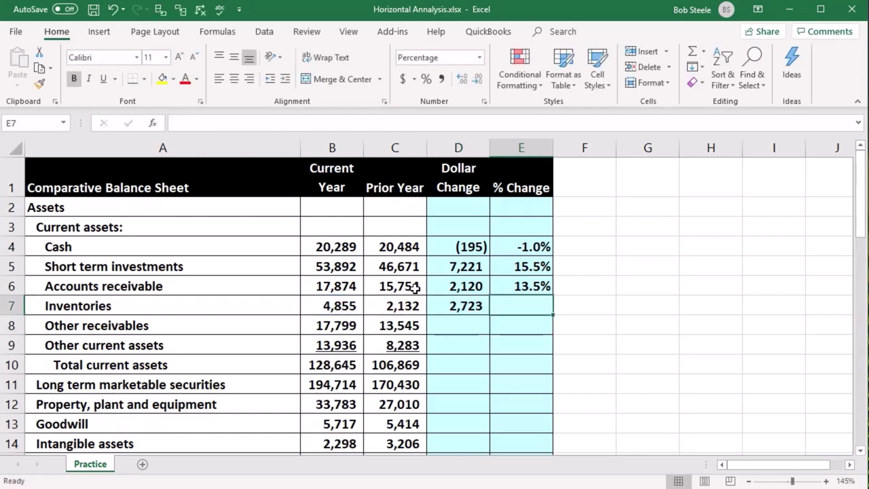
pyautogui.write('=')
pyautogui.press('Left')
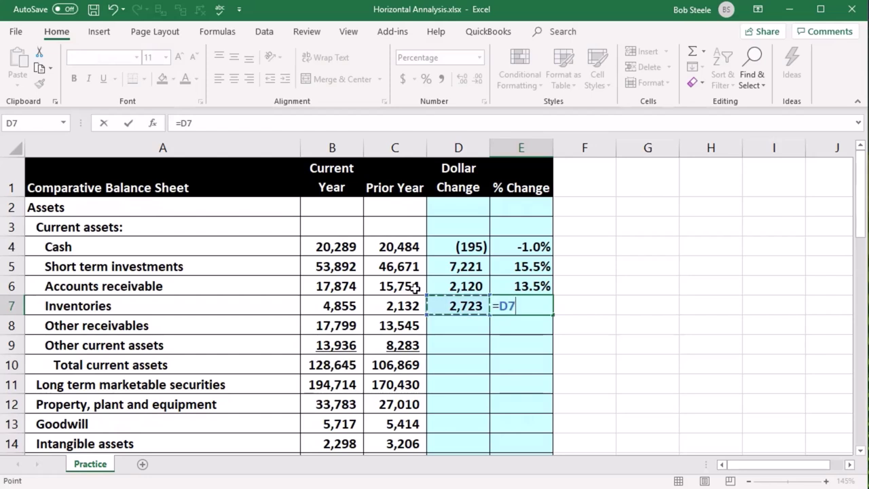
pyautogui.write('/')
pyautogui.click(403, 303)
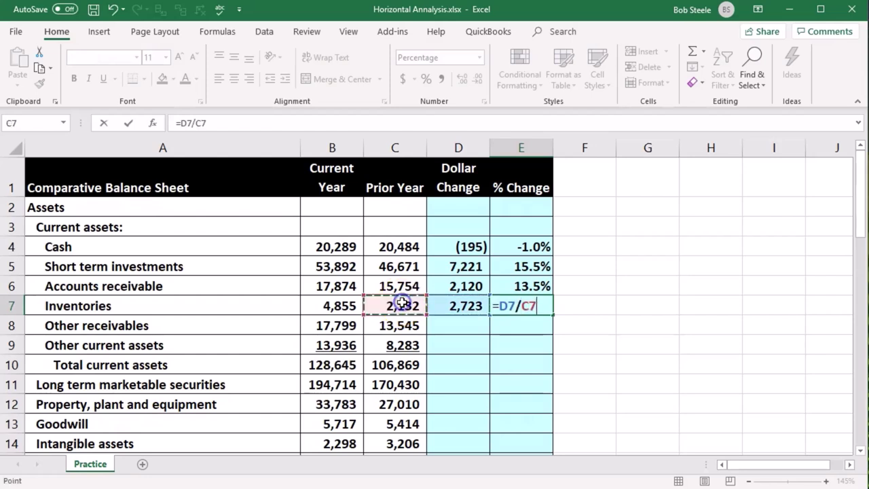
pyautogui.press('Return')
# Calculate the Other receivables changes with =B8-C8 in cell D8 and =D8/C8 in cell E8.
pyautogui.press('Left')
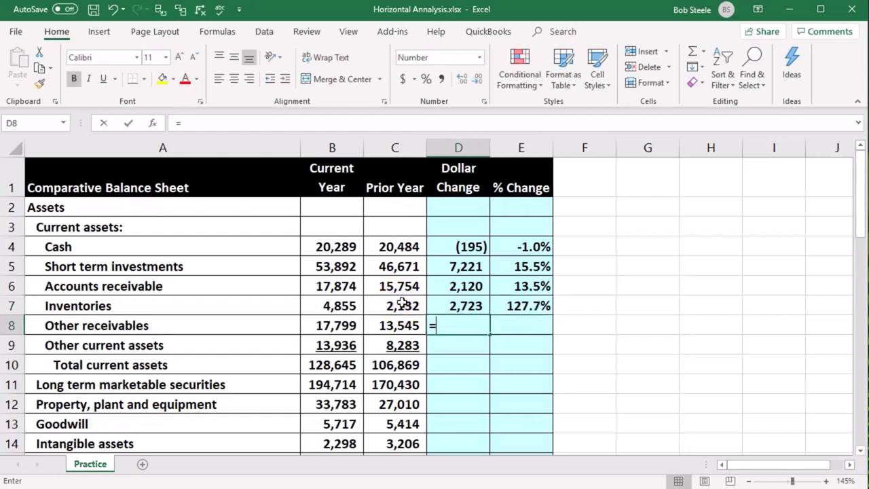
pyautogui.write('=')
pyautogui.press('Left')
pyautogui.press('Left')
pyautogui.write('-')
pyautogui.press('Left')
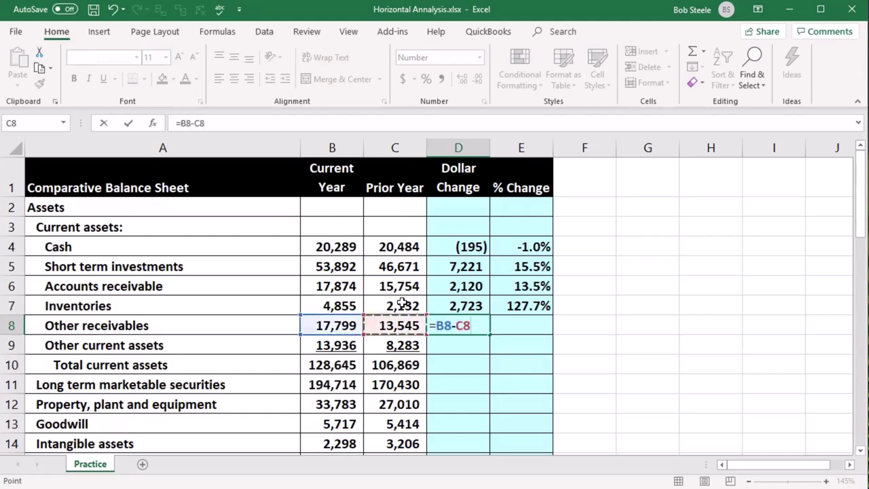
pyautogui.press('Return')
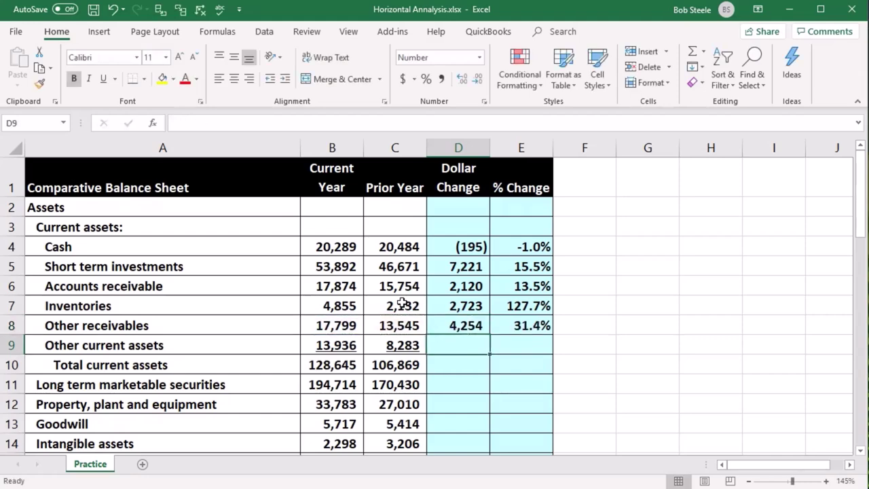
pyautogui.press('Right')
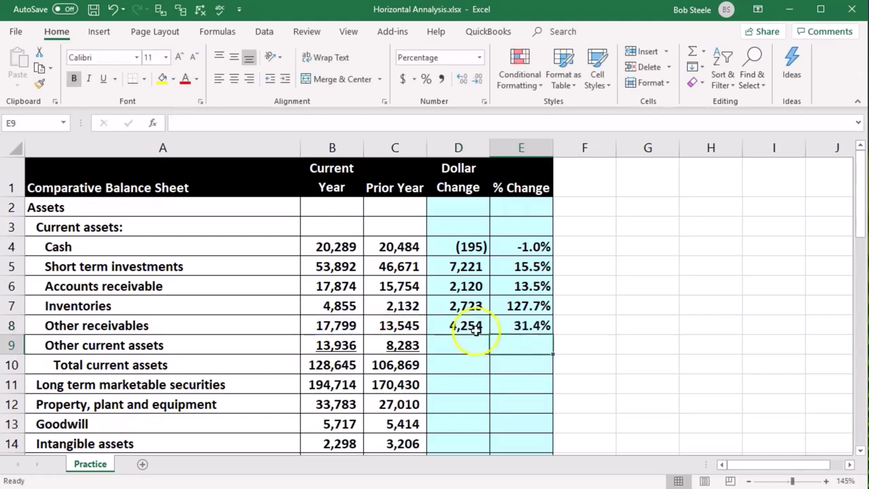
# Clear the individually entered dollar and percentage change formulas from D5:E8, keeping the Cash row.
pyautogui.click(519, 325)
pyautogui.scroll(-1, 534, 375)
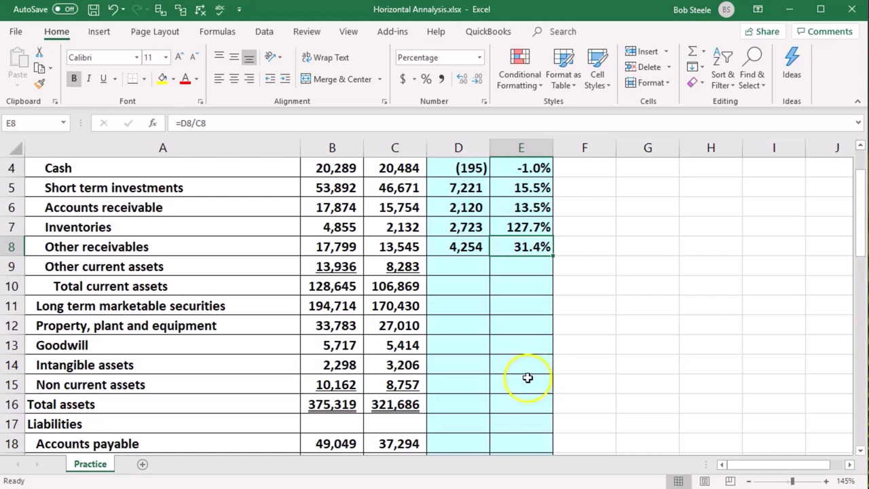
pyautogui.click(531, 377)
pyautogui.scroll(1, 526, 379)
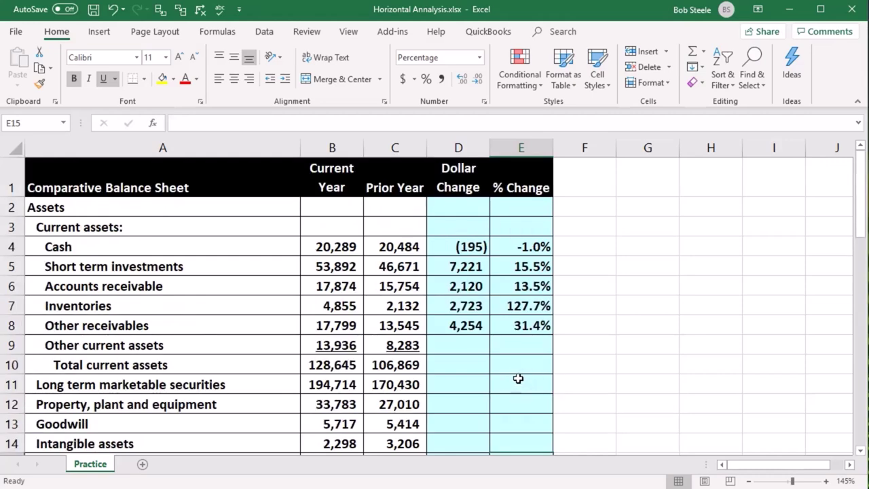
pyautogui.moveTo(462, 266); pyautogui.dragTo(520, 323)
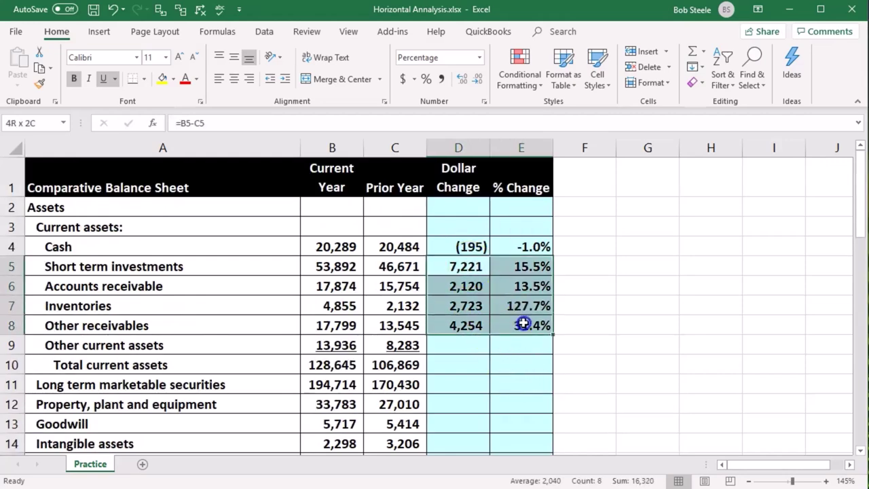
pyautogui.press('Delete')
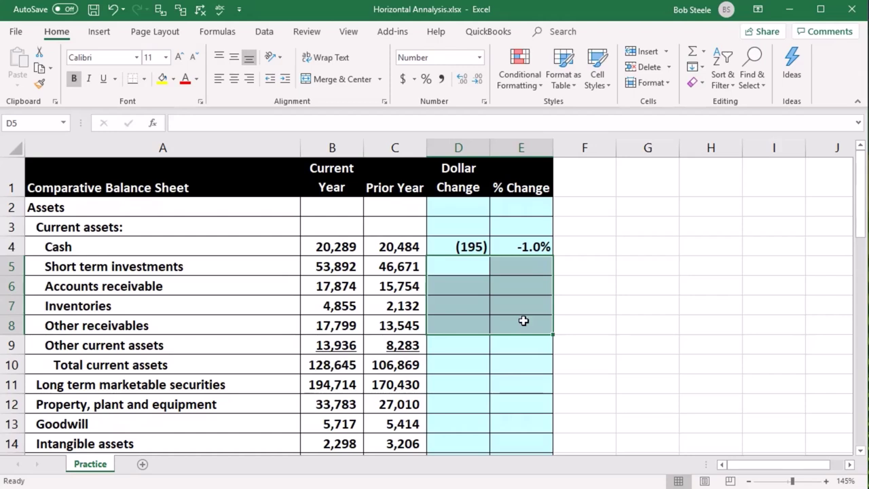
# Fill the Cash change formulas in D4:E4 down through row 33, Total liabilities and stockholders' equity.
pyautogui.click(461, 247)
pyautogui.moveTo(460, 247); pyautogui.dragTo(515, 251)
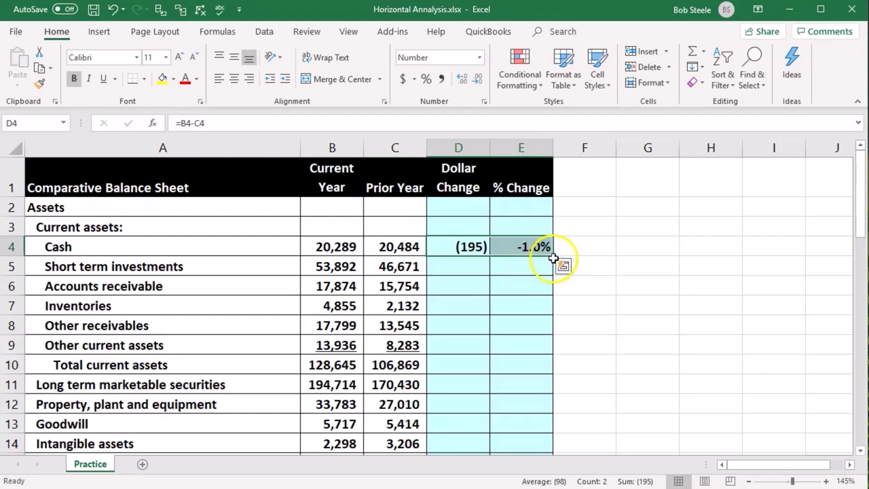
pyautogui.moveTo(554, 257); pyautogui.dragTo(549, 435)
pyautogui.click(517, 364)
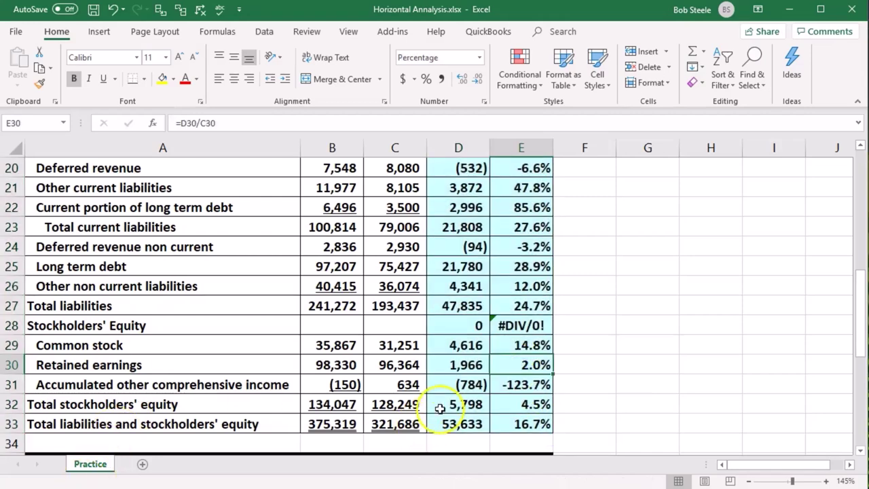
pyautogui.click(453, 383)
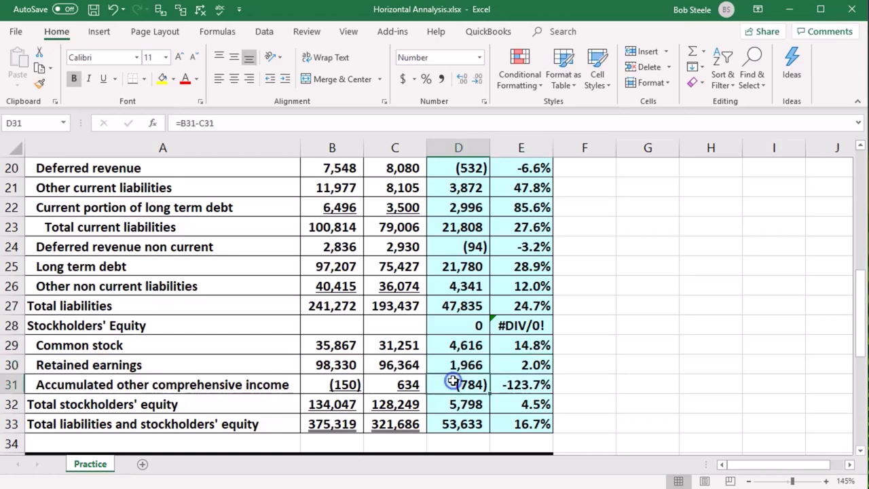
# Clear the copied change formulas from the Stockholders' Equity heading in row 28 and the Liabilities heading in row 17.
pyautogui.moveTo(459, 322); pyautogui.dragTo(568, 322)
pyautogui.press('Delete')
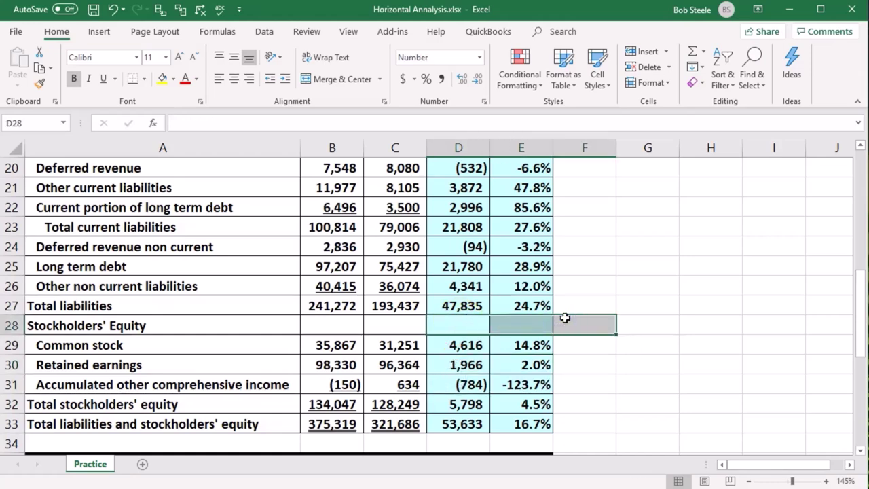
pyautogui.scroll(3, 563, 316)
pyautogui.click(486, 291)
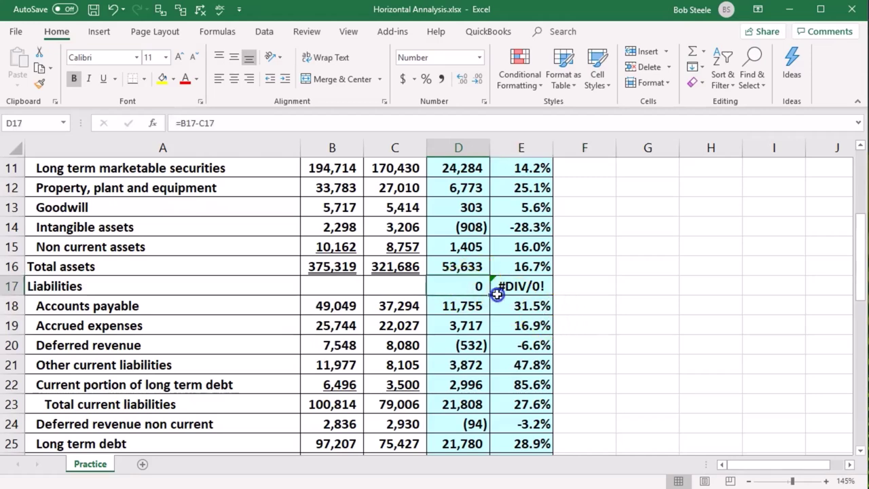
pyautogui.moveTo(494, 293); pyautogui.dragTo(500, 289)
pyautogui.press('Delete')
# Review the dollar and percentage changes for Cash and Short term investments in rows 4 and 5.
pyautogui.scroll(4, 501, 289)
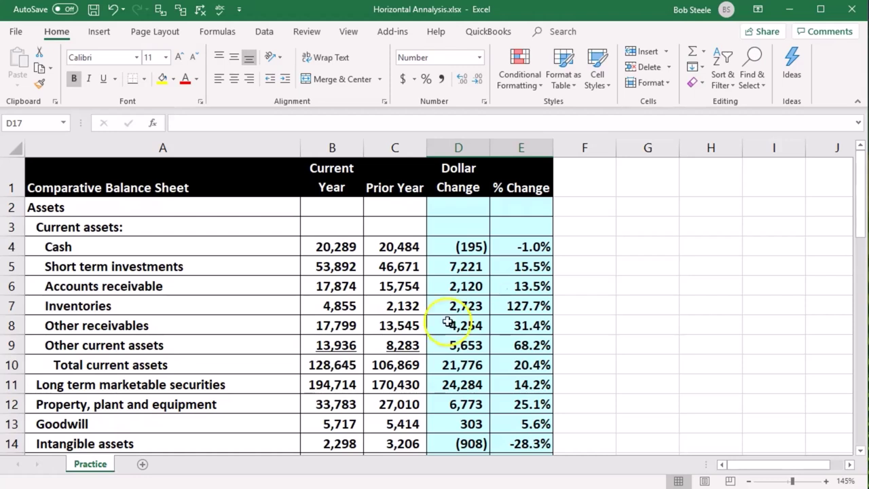
pyautogui.click(528, 254)
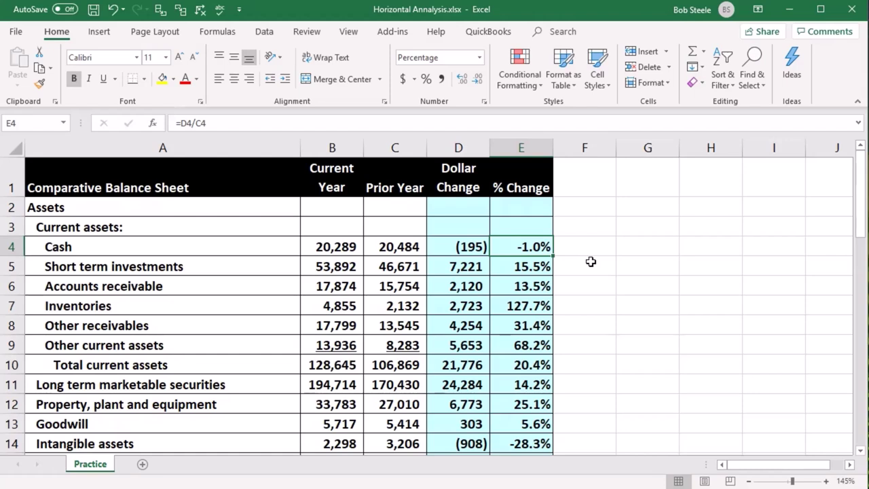
pyautogui.press('Down')
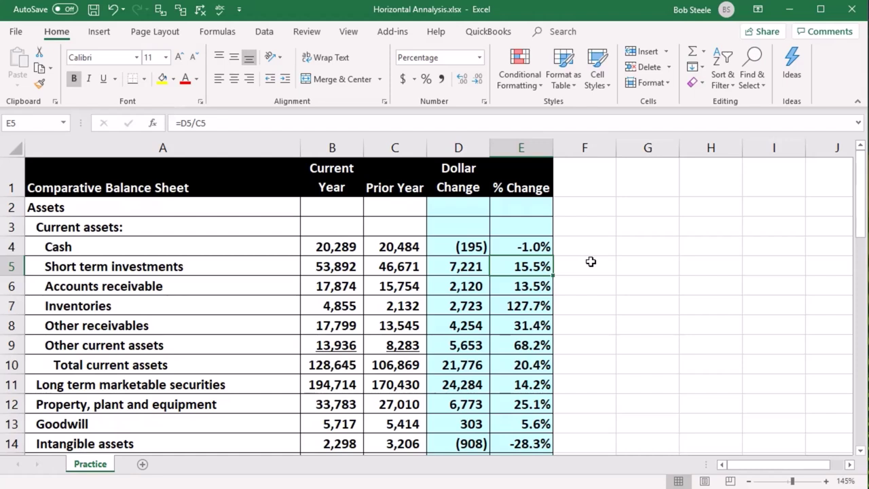
pyautogui.press('Left')
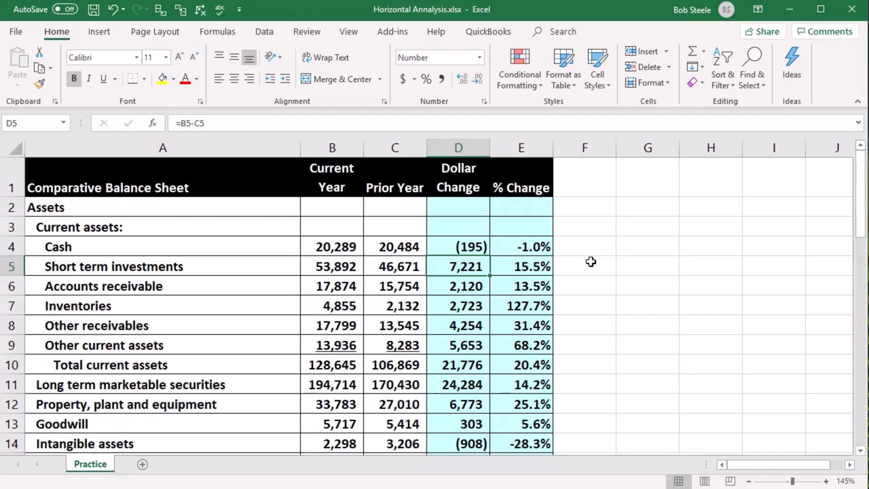
pyautogui.press('Right')
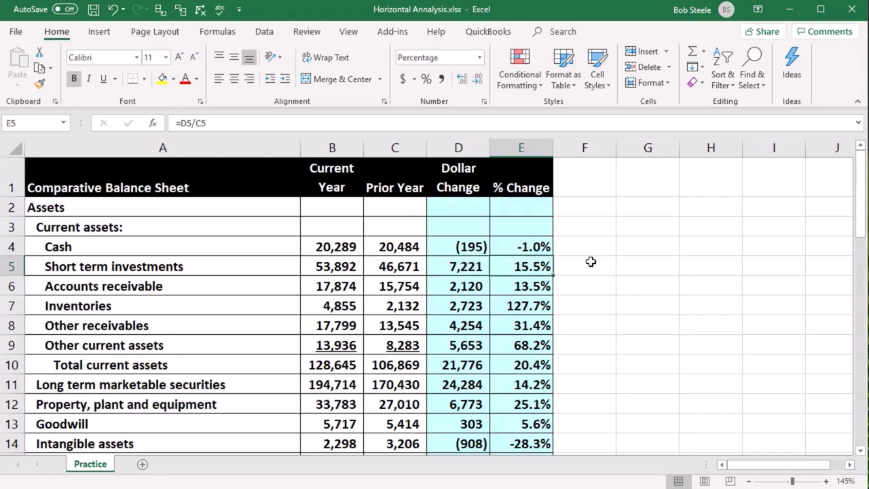
# Review the dollar and percentage changes for the current assets from Short term investments in row 5 through Total current assets in row 10.
pyautogui.press('Left')
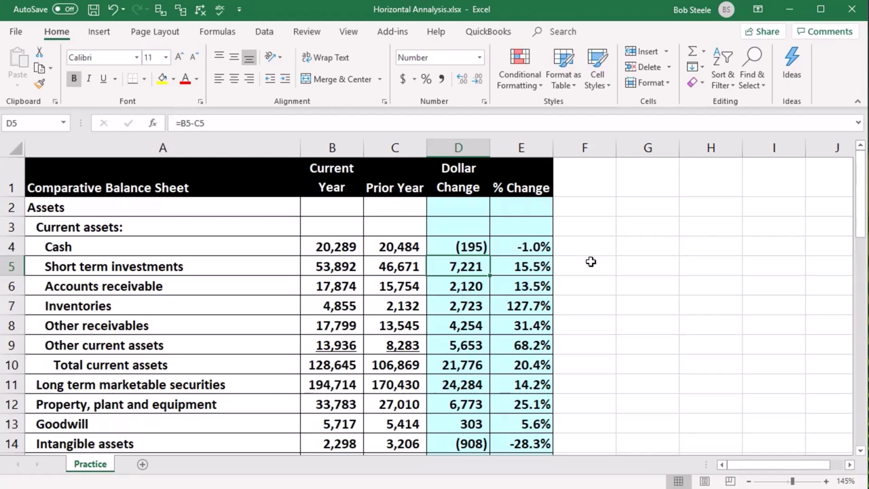
pyautogui.press('Right')
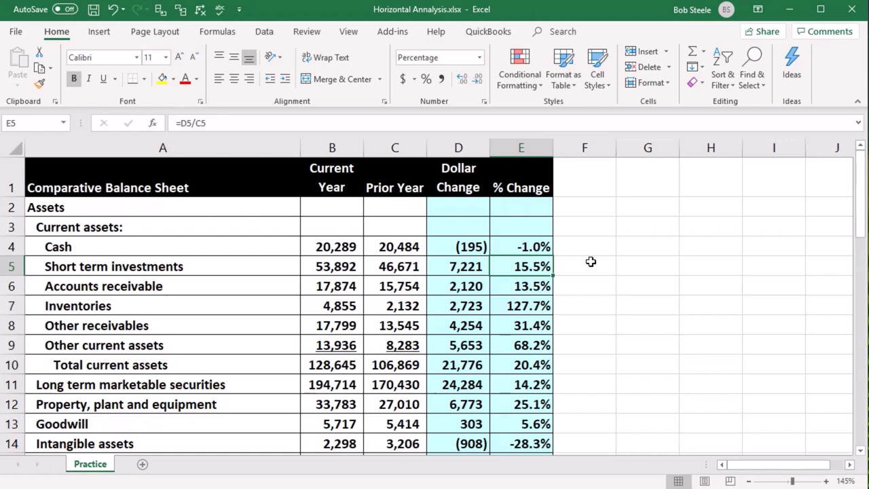
pyautogui.press('Down')
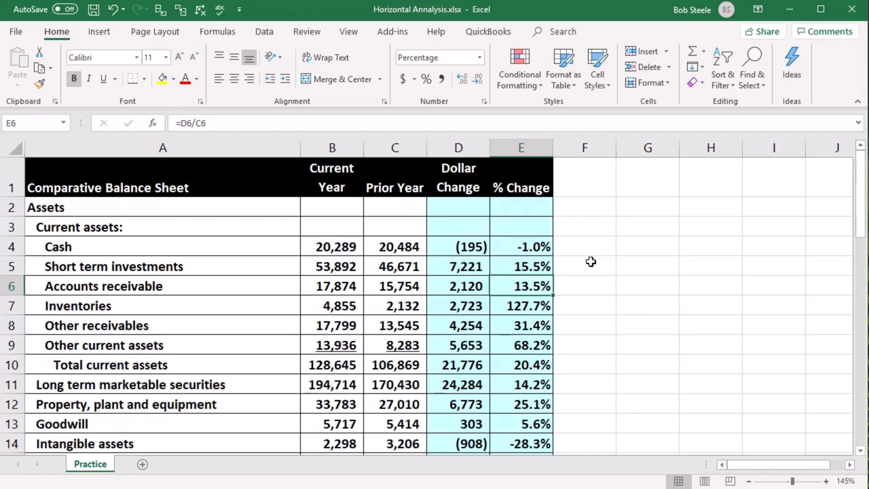
pyautogui.press('Down')
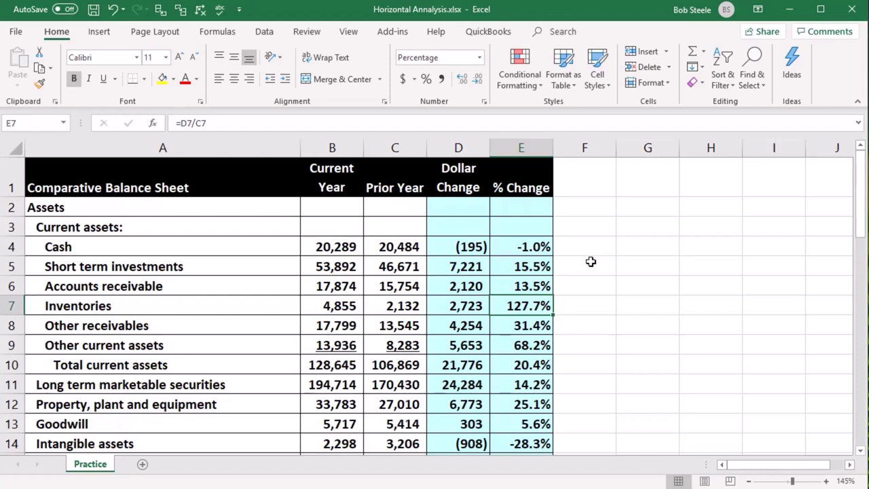
pyautogui.press('Left')
pyautogui.press('Left')
pyautogui.press('Left')
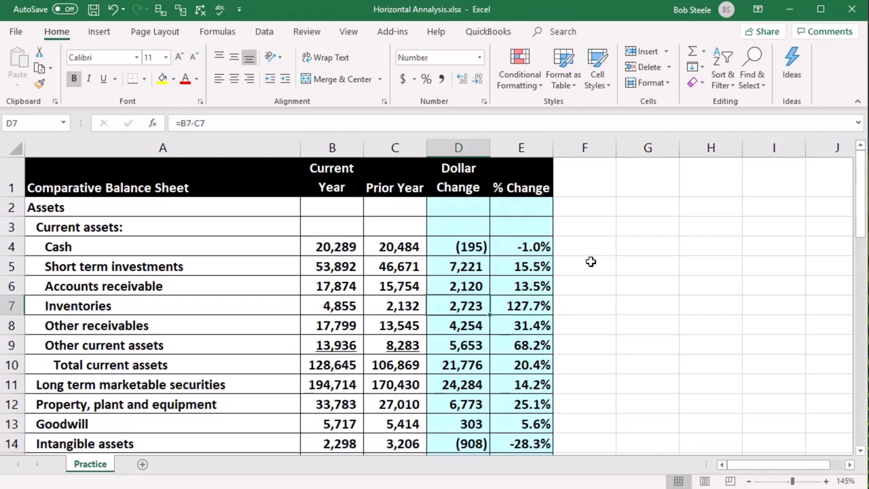
pyautogui.press('Right')
pyautogui.press('Right')
pyautogui.press('Right')
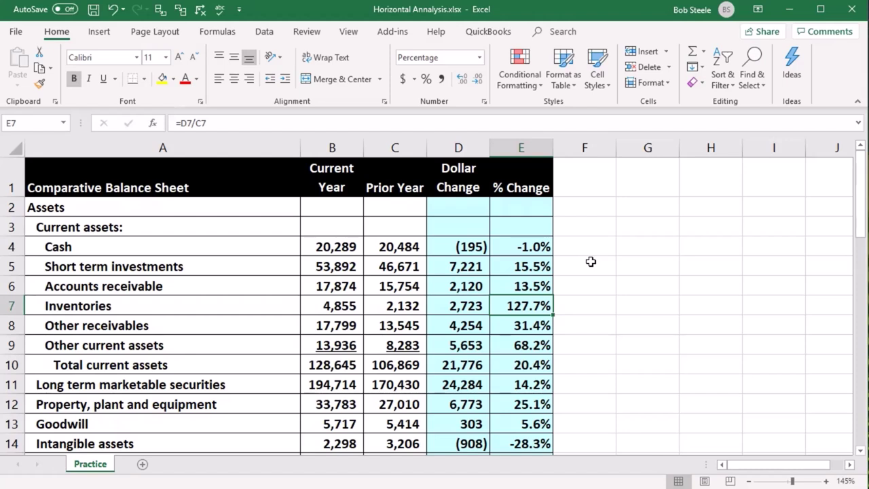
pyautogui.press('Down')
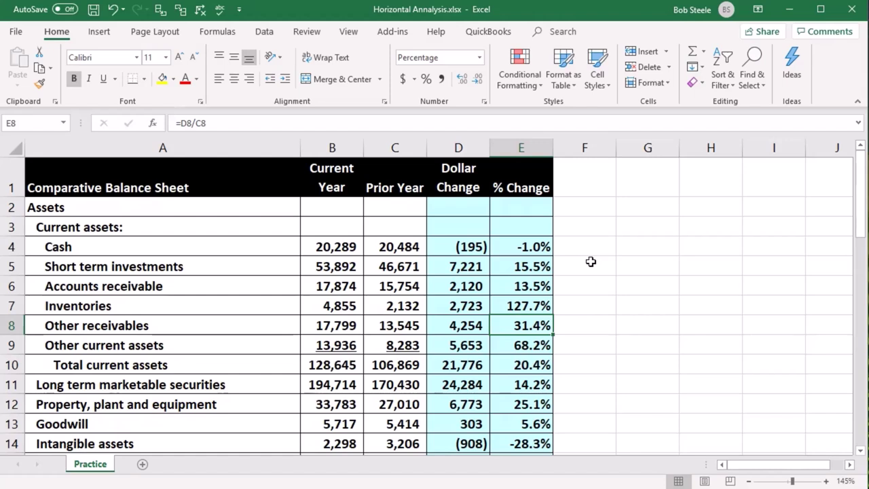
pyautogui.press('Down')
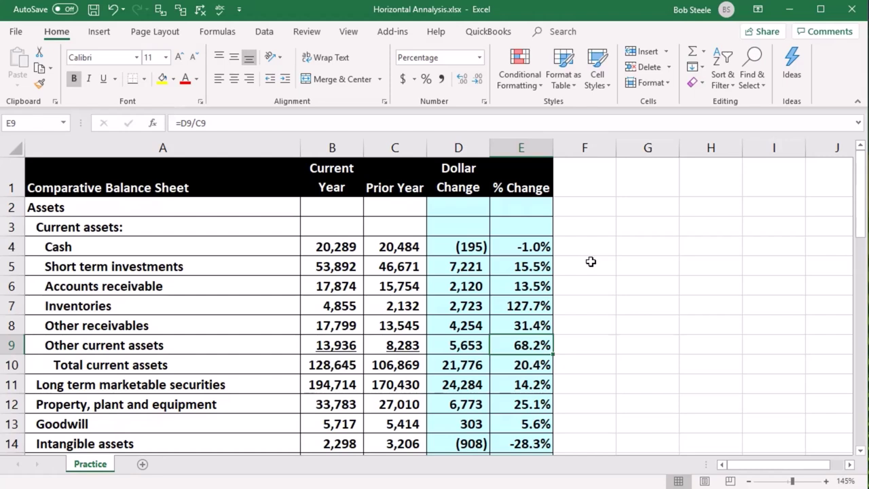
pyautogui.press('Down')
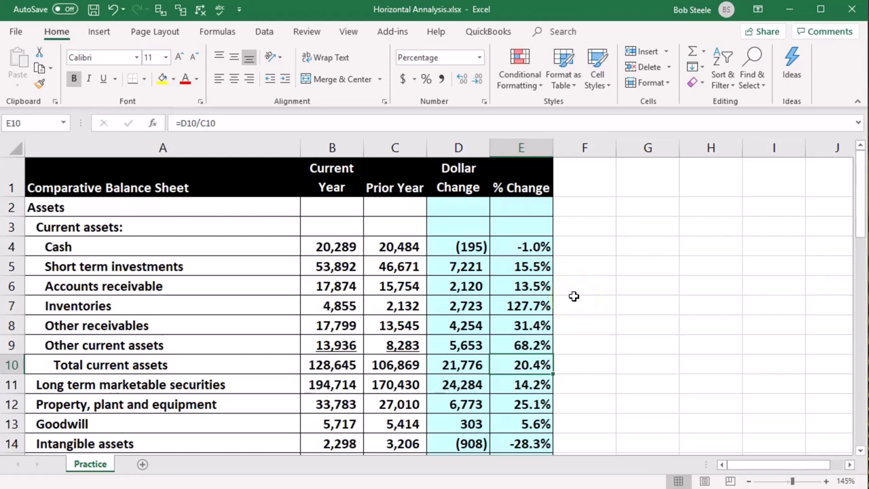
# Review the percentage changes for the remaining assets from Long term marketable securities in row 11 through Total assets in row 16.
pyautogui.press('Down')
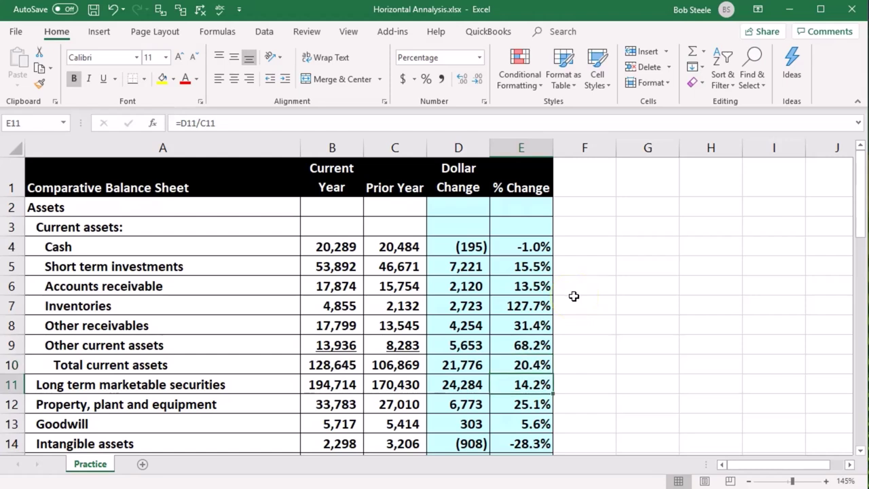
pyautogui.press('Down')
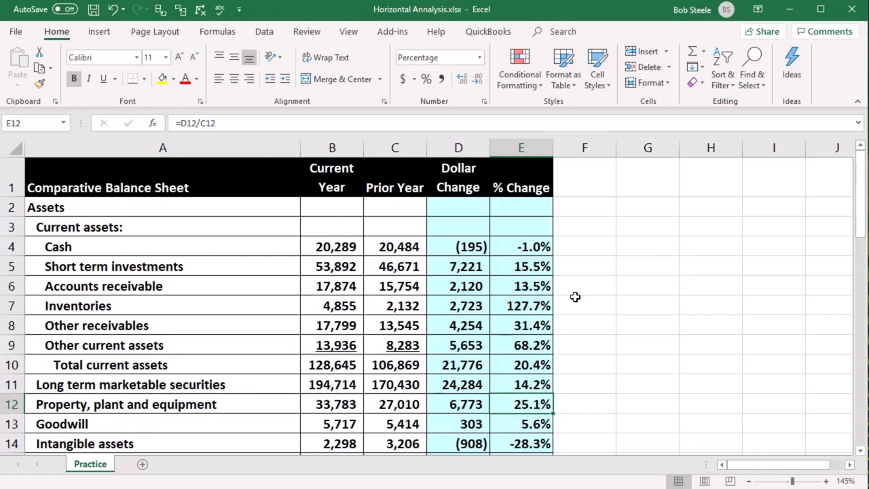
pyautogui.scroll(-3, 611, 299)
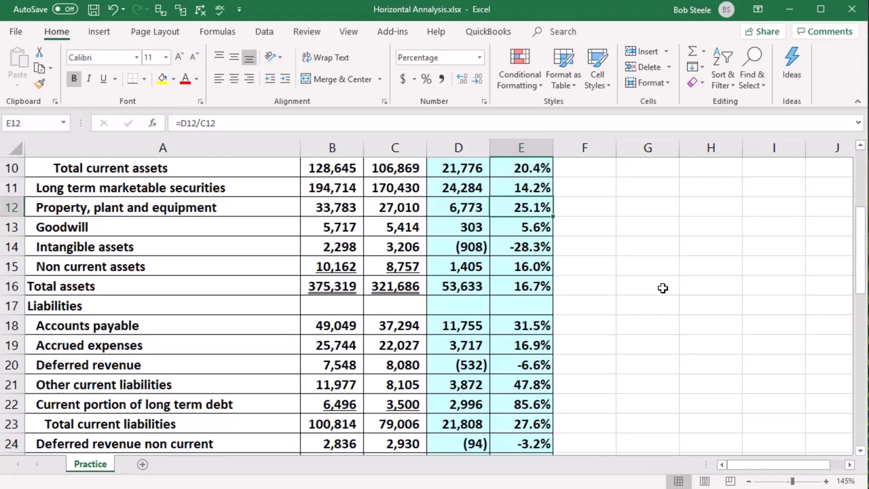
pyautogui.press('Down')
pyautogui.press('Down')
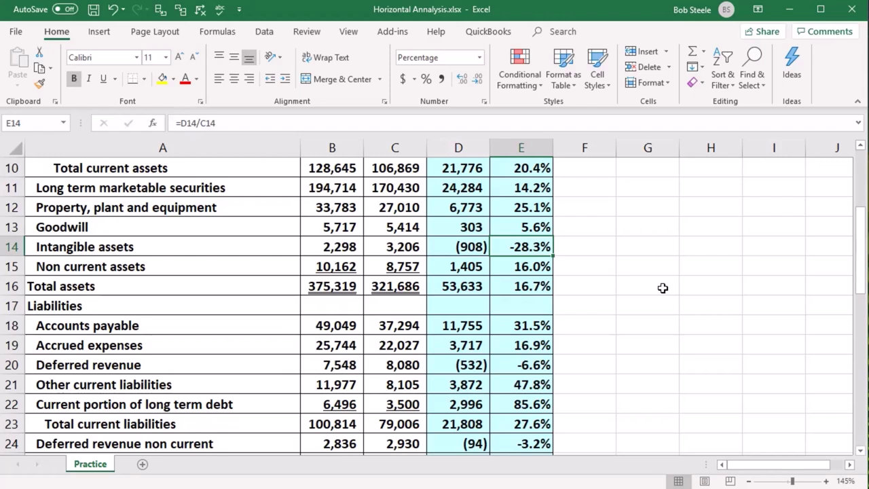
pyautogui.press('Down')
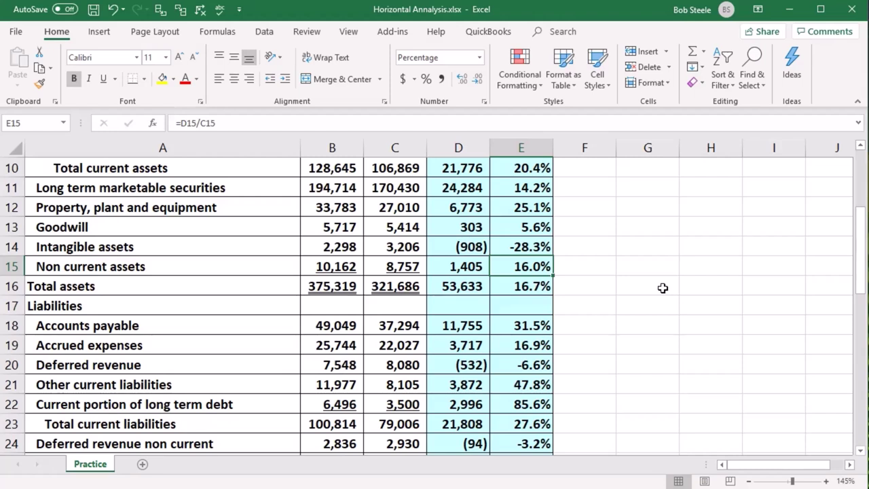
pyautogui.press('Down')
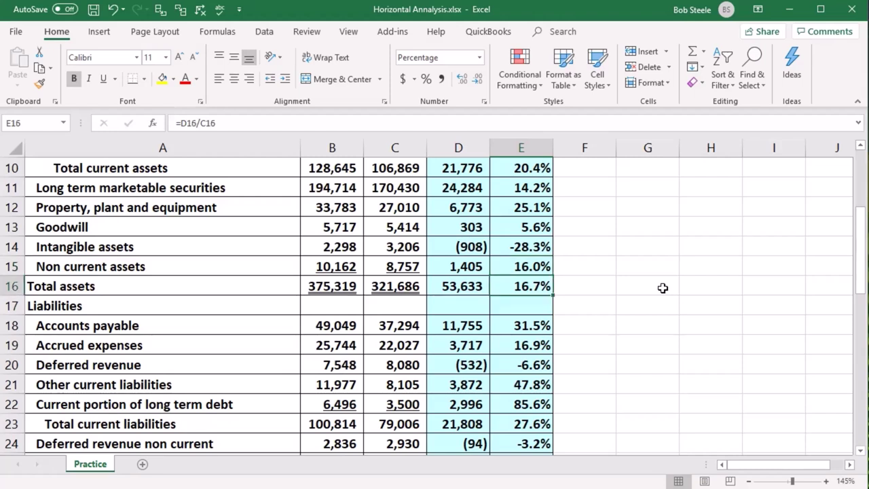
# Review the percentage changes for the liabilities from Accounts payable in row 18 through Other non current liabilities in row 26.
pyautogui.press('Down')
pyautogui.press('Down')
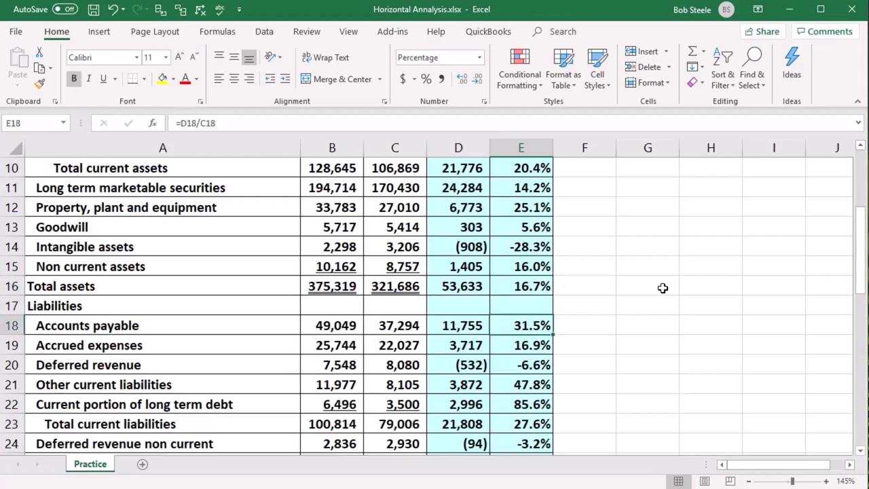
pyautogui.scroll(-1, 662, 288)
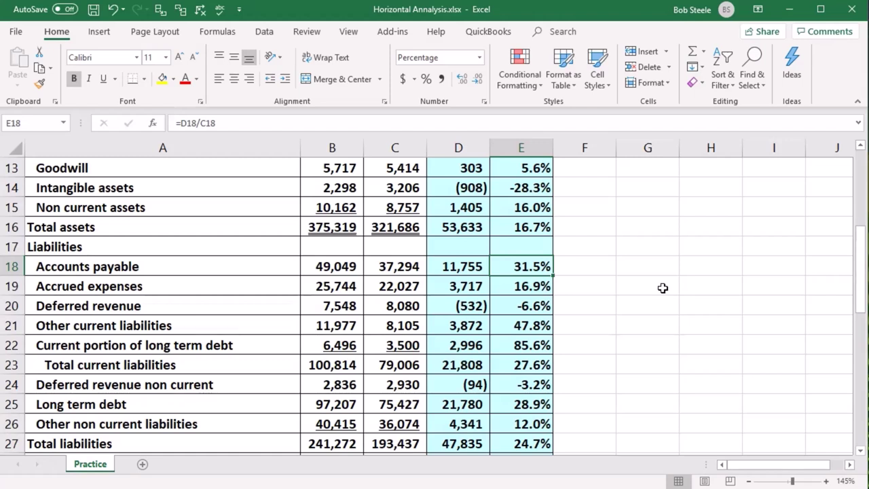
pyautogui.press('Down')
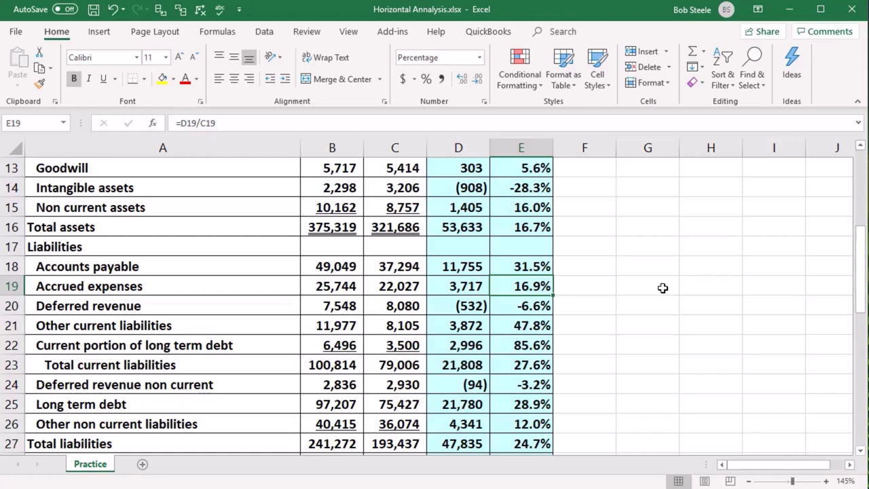
pyautogui.press('Down')
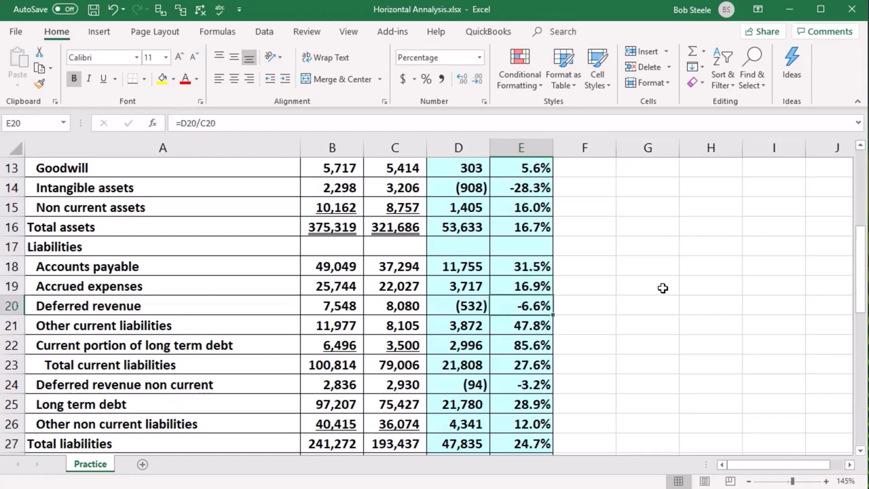
pyautogui.press('Down')
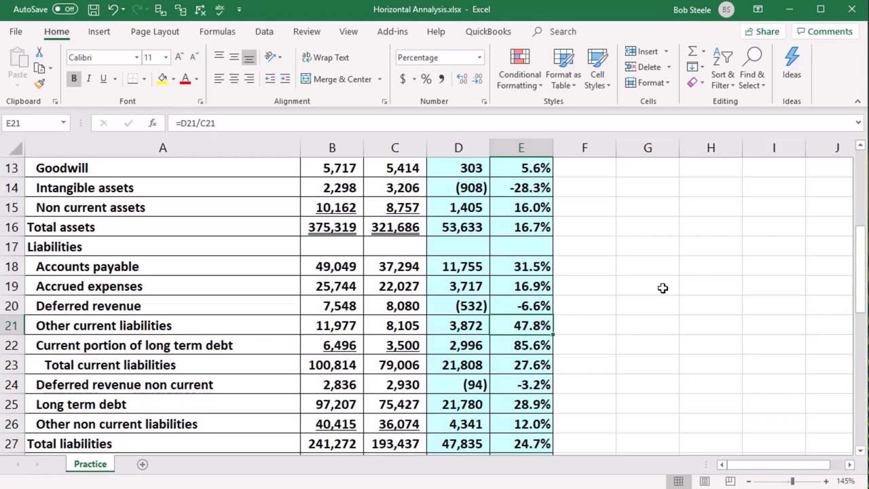
pyautogui.press('Down')
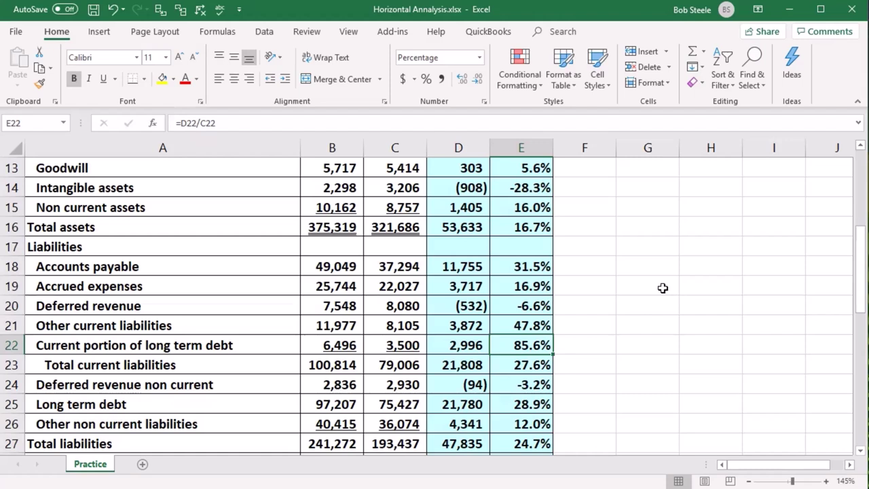
pyautogui.press('Down')
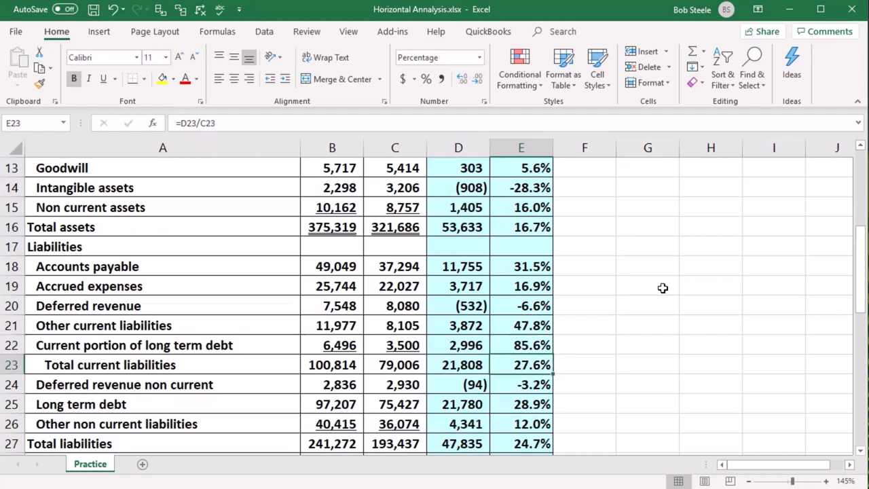
pyautogui.press('Down')
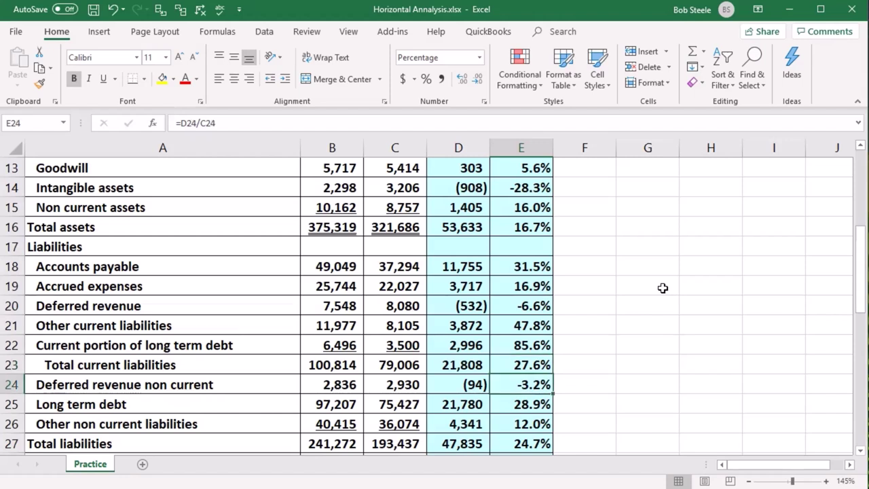
pyautogui.press('Down')
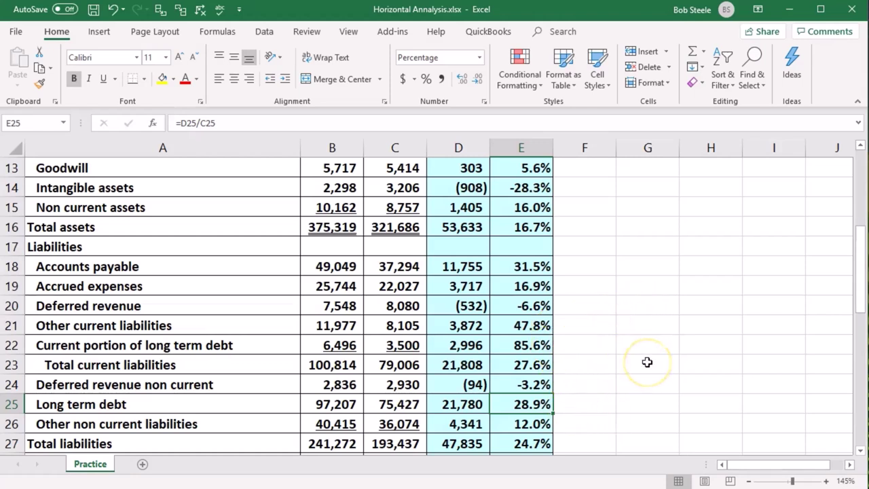
pyautogui.press('Down')
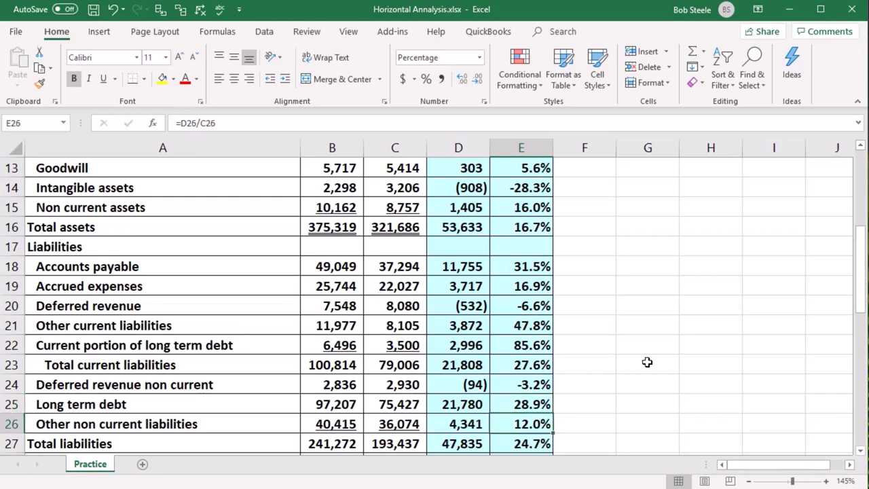
# Review the percentage changes for stockholders' equity, comparing Accumulated other comprehensive income across both years and its change columns in row 31.
pyautogui.scroll(-2, 647, 362)
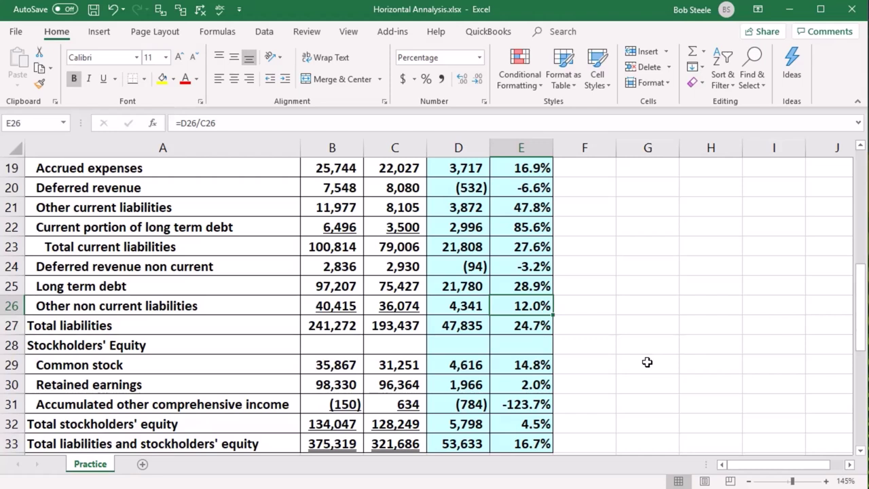
pyautogui.press('Down')
pyautogui.press('Down')
pyautogui.press('Down')
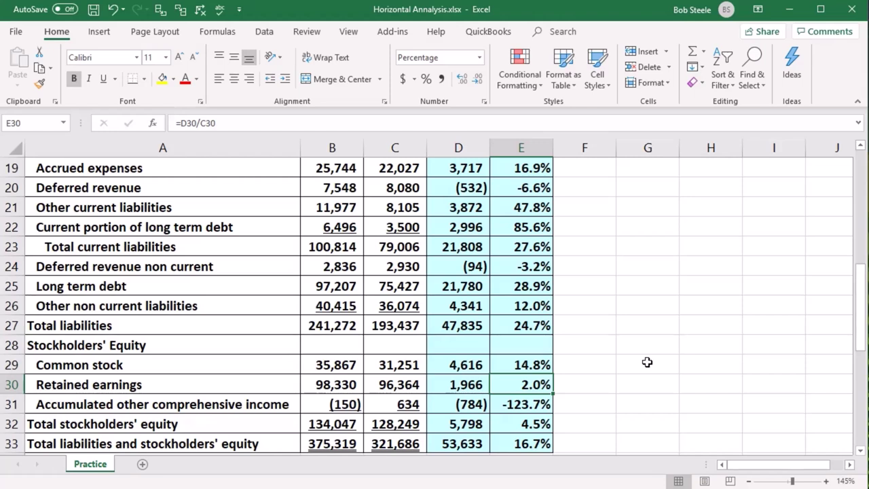
pyautogui.press('Down')
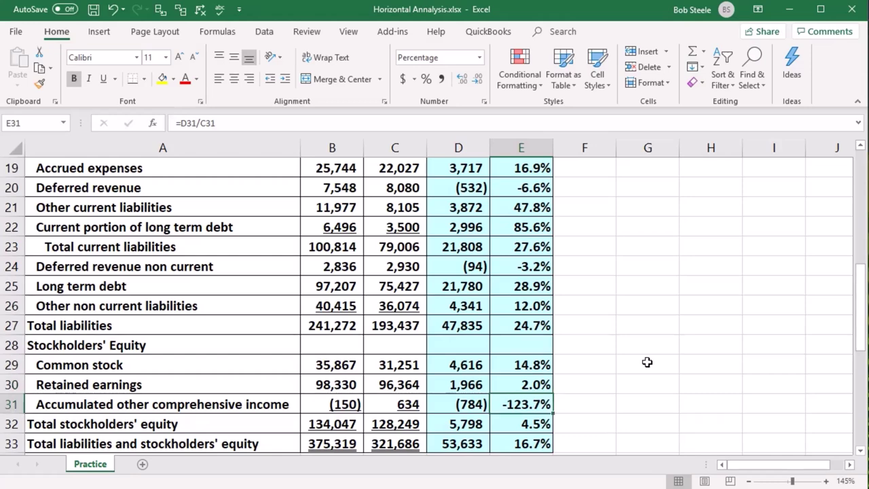
pyautogui.scroll(-2, 646, 361)
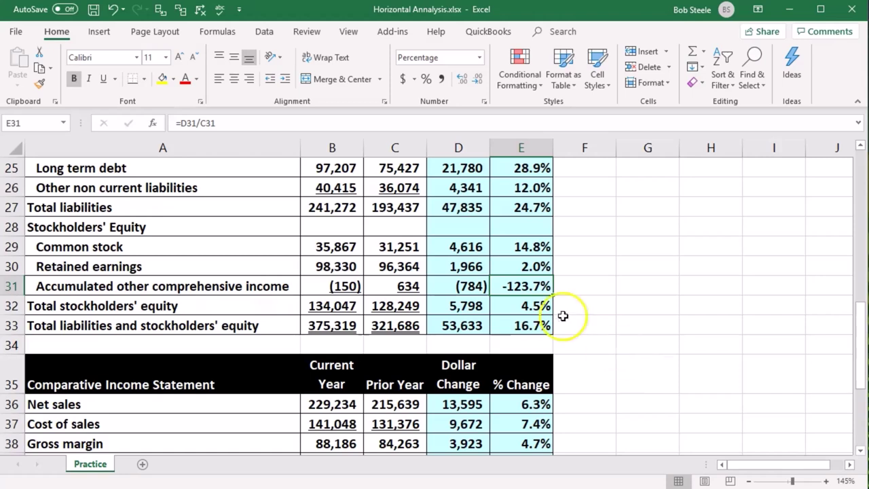
pyautogui.click(349, 283)
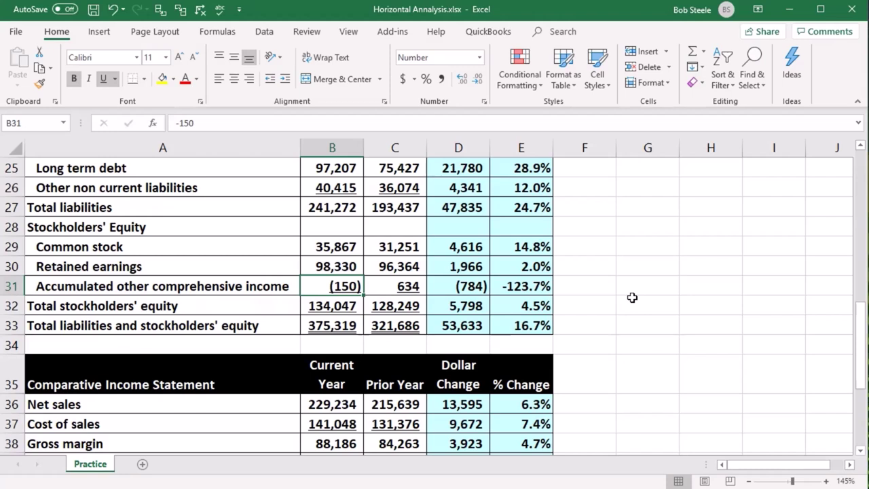
pyautogui.press('Right')
pyautogui.press('Right')
pyautogui.press('Right')
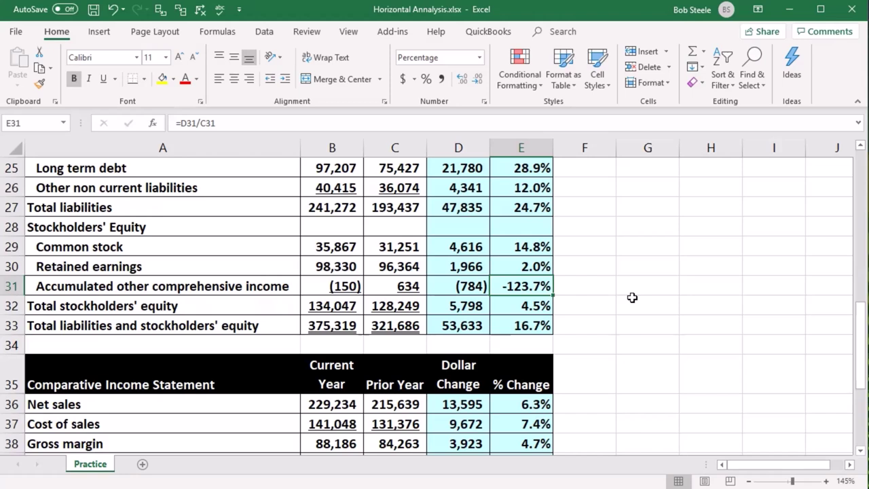
# Check the percentage change for Total liabilities and the prior year amounts for Accrued expenses and Deferred revenue.
pyautogui.click(539, 208)
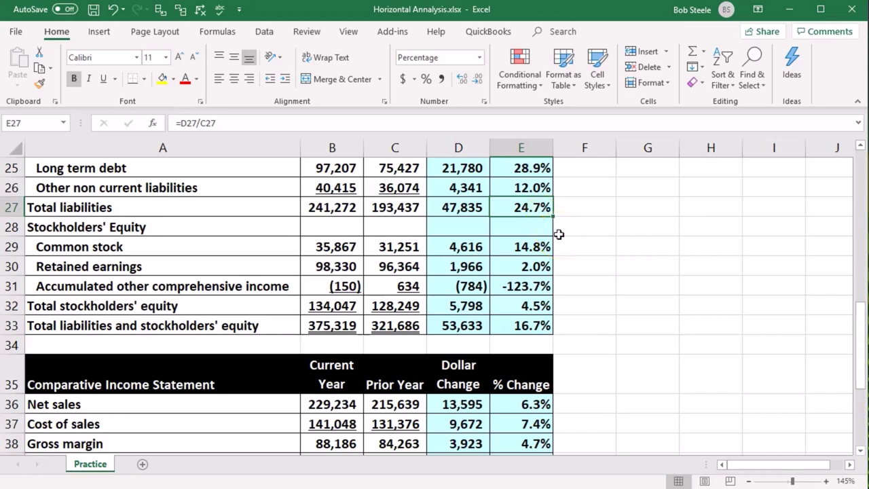
pyautogui.click(575, 248)
pyautogui.scroll(3, 577, 251)
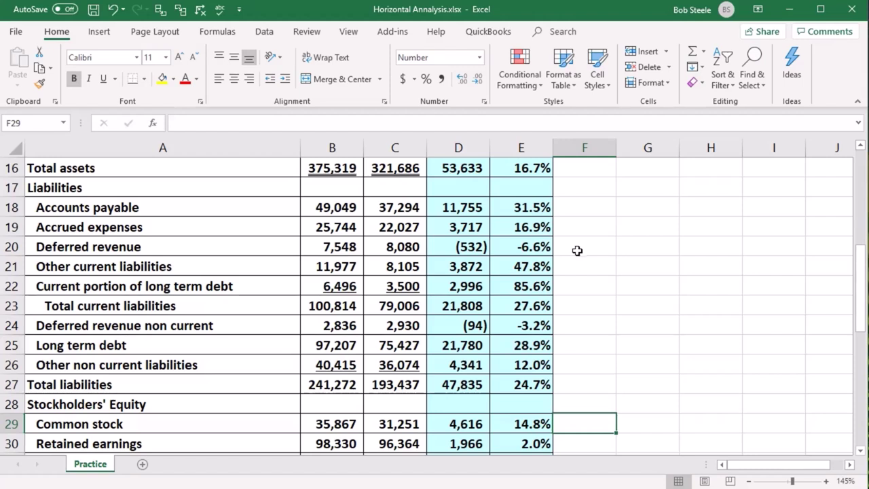
pyautogui.click(391, 227)
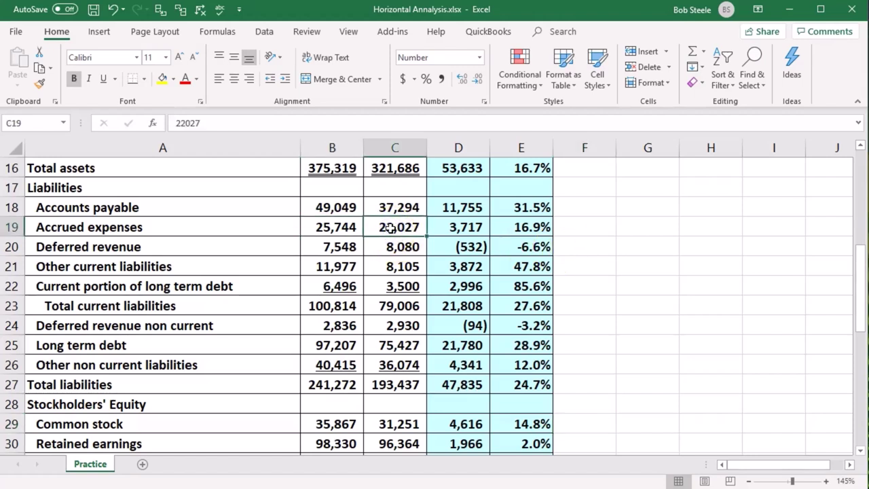
pyautogui.press('Down')
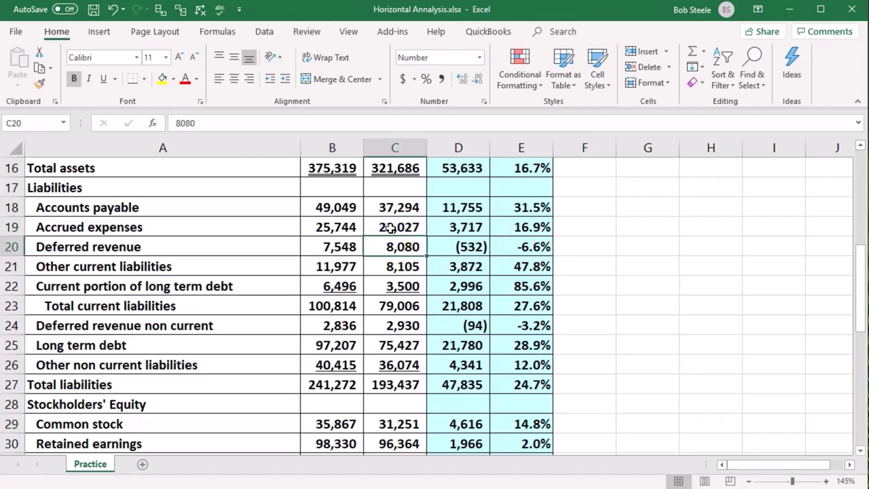